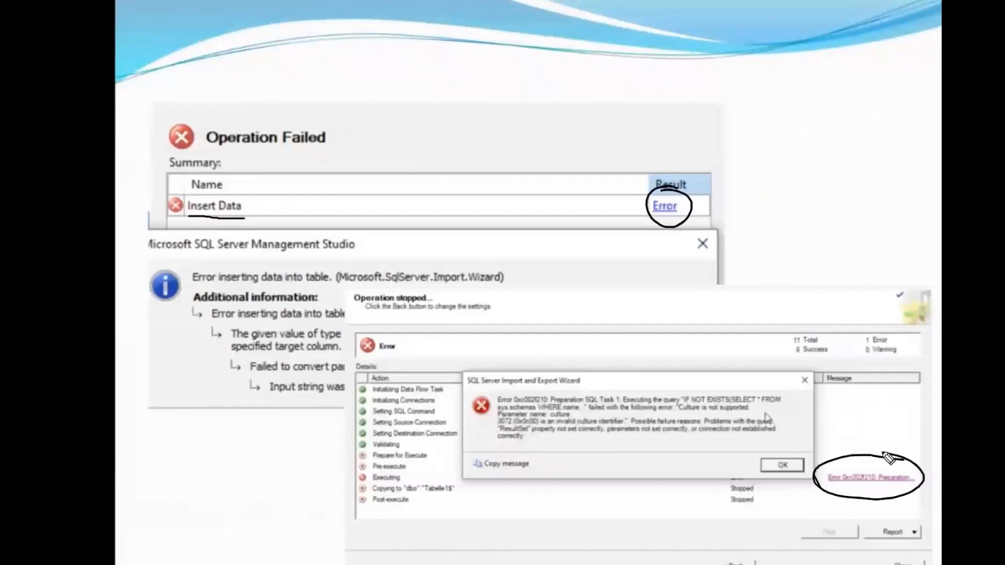
pyautogui.moveTo(390, 320)
pyautogui.mouseDown()
pyautogui.moveTo(370, 372)
pyautogui.moveTo(398, 329)
pyautogui.moveTo(377, 334)
pyautogui.mouseUp()
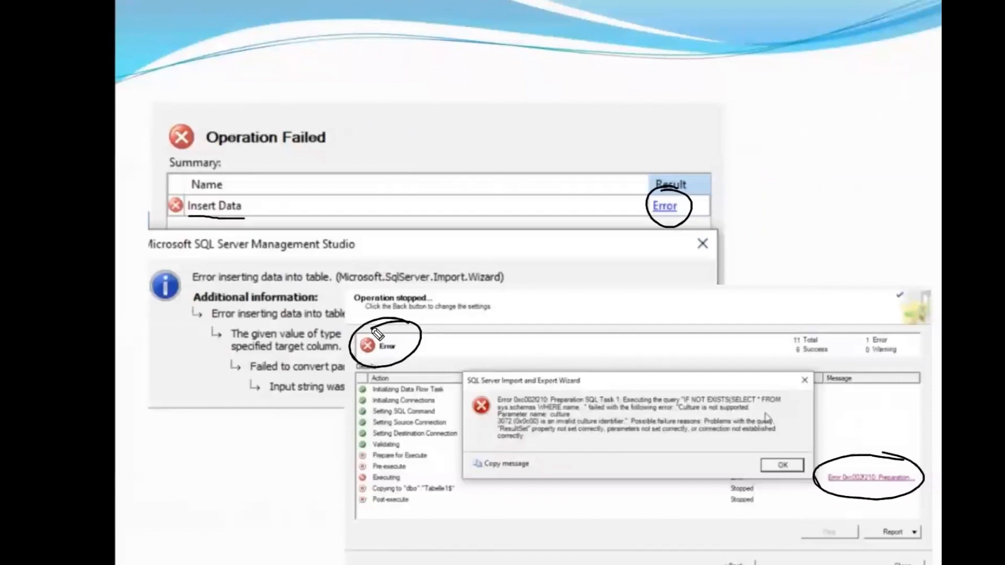
pyautogui.moveTo(480, 394)
pyautogui.mouseDown()
pyautogui.moveTo(487, 427)
pyautogui.moveTo(478, 403)
pyautogui.mouseUp()
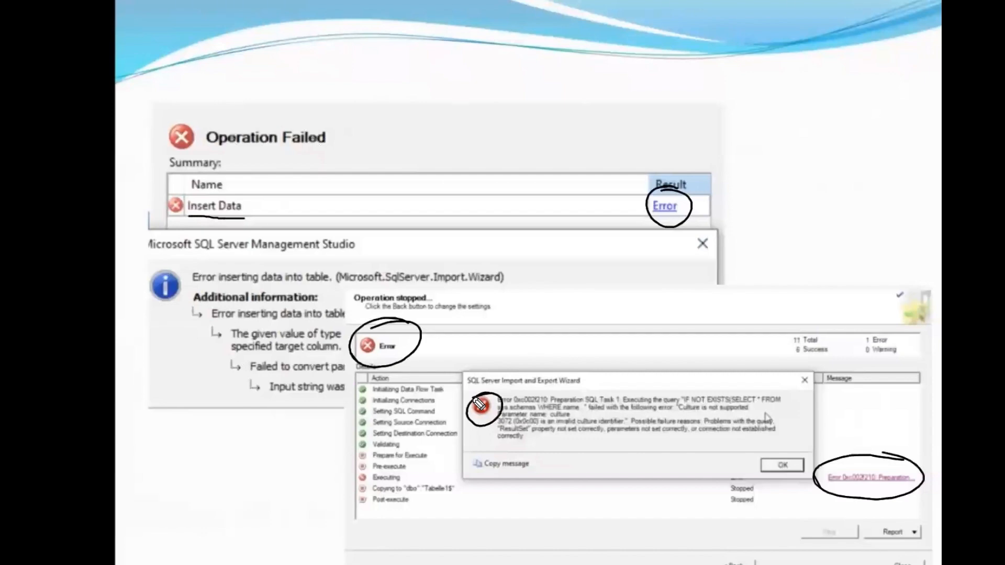
pyautogui.press('e')
pyautogui.press('Right')
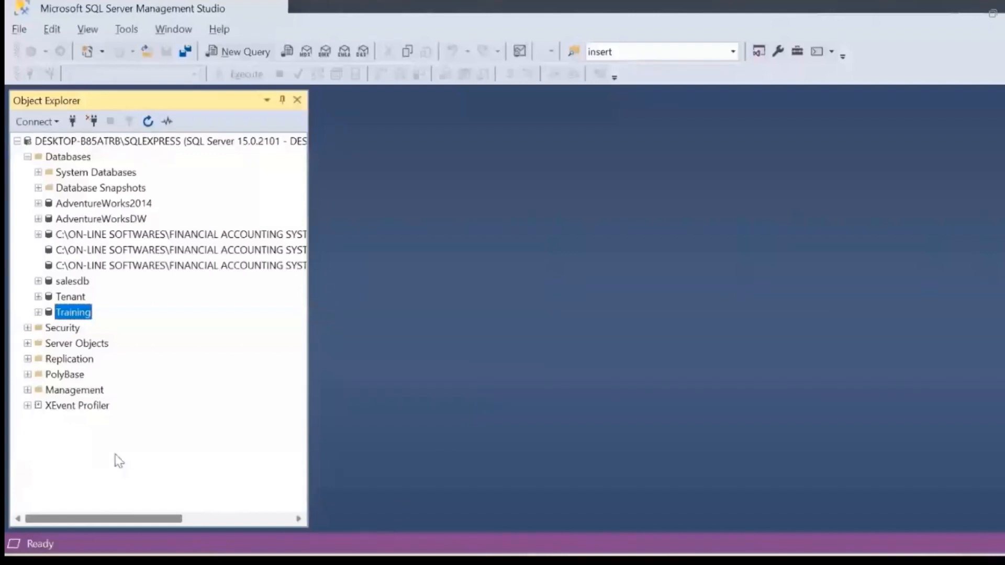
# Start the Import Flat File wizard for the Training database
pyautogui.rightClick(74, 312)
pyautogui.moveTo(168, 321); pyautogui.dragTo(179, 319)
pyautogui.moveTo(127, 375); pyautogui.dragTo(150, 369)
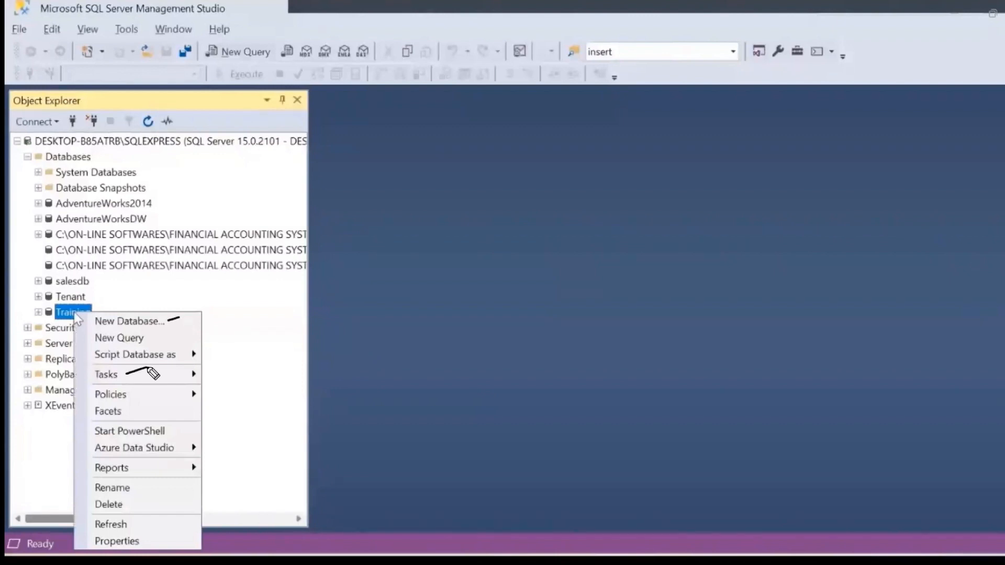
pyautogui.moveTo(139, 488); pyautogui.dragTo(148, 539)
pyautogui.click(121, 374)
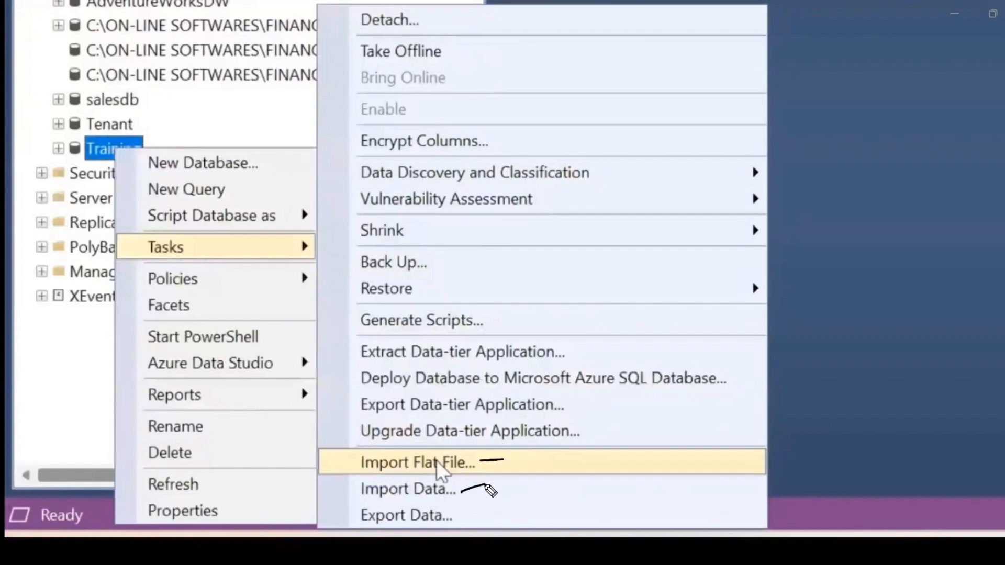
pyautogui.press('e')
pyautogui.click(411, 460)
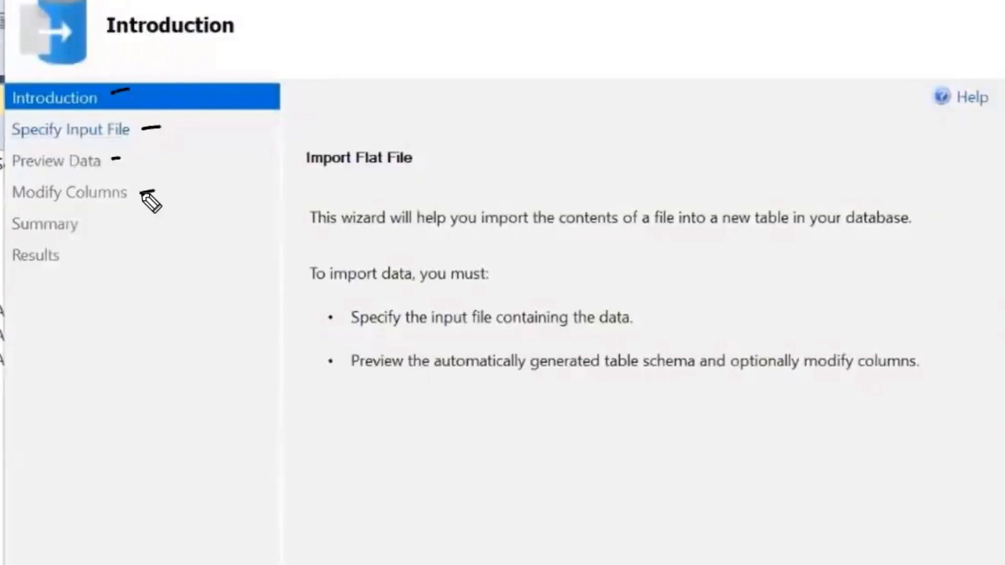
pyautogui.moveTo(92, 220); pyautogui.dragTo(99, 219)
pyautogui.moveTo(72, 259); pyautogui.dragTo(80, 258)
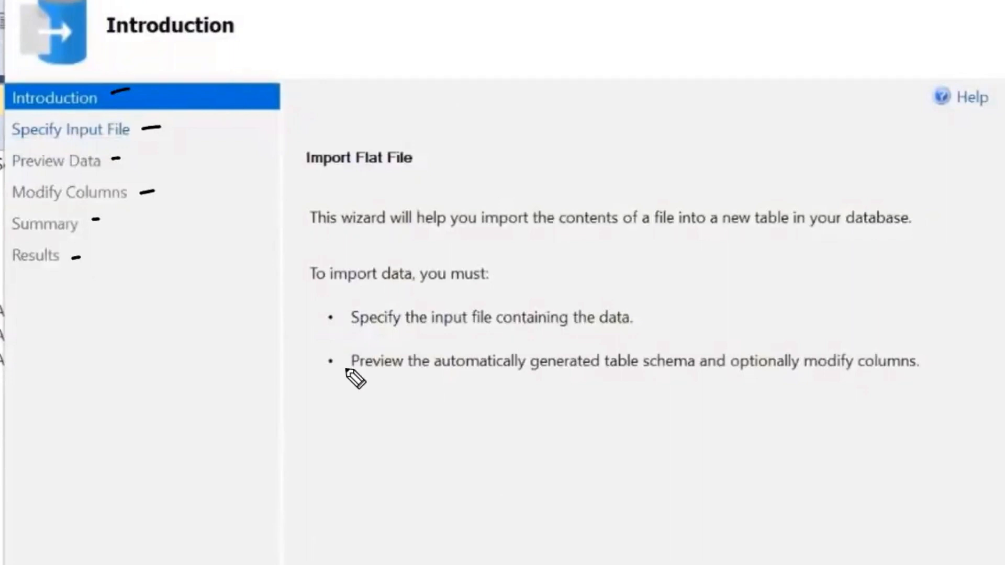
pyautogui.click(336, 294)
pyautogui.moveTo(350, 295); pyautogui.dragTo(415, 294)
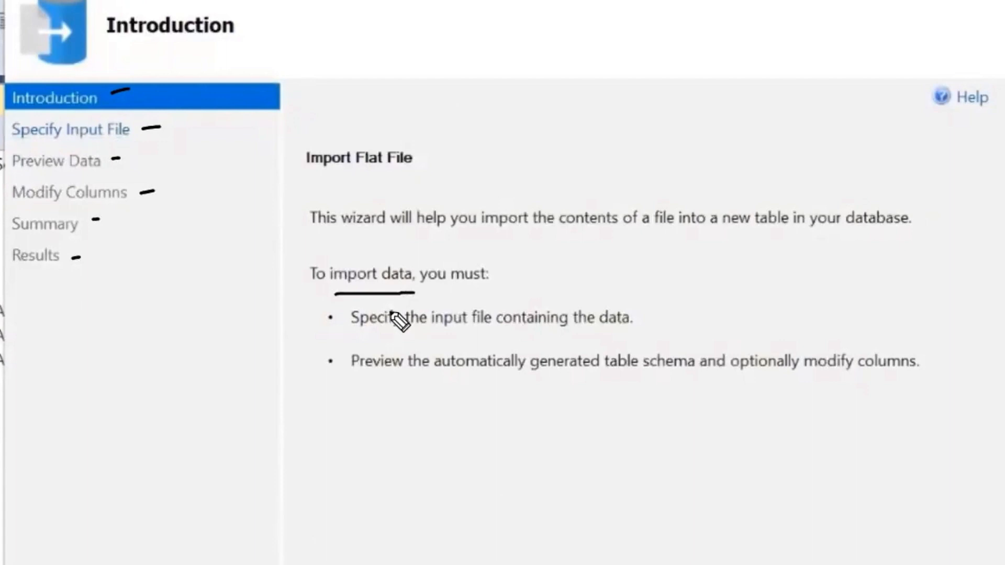
pyautogui.moveTo(347, 334); pyautogui.dragTo(410, 334)
pyautogui.moveTo(360, 382); pyautogui.dragTo(407, 375)
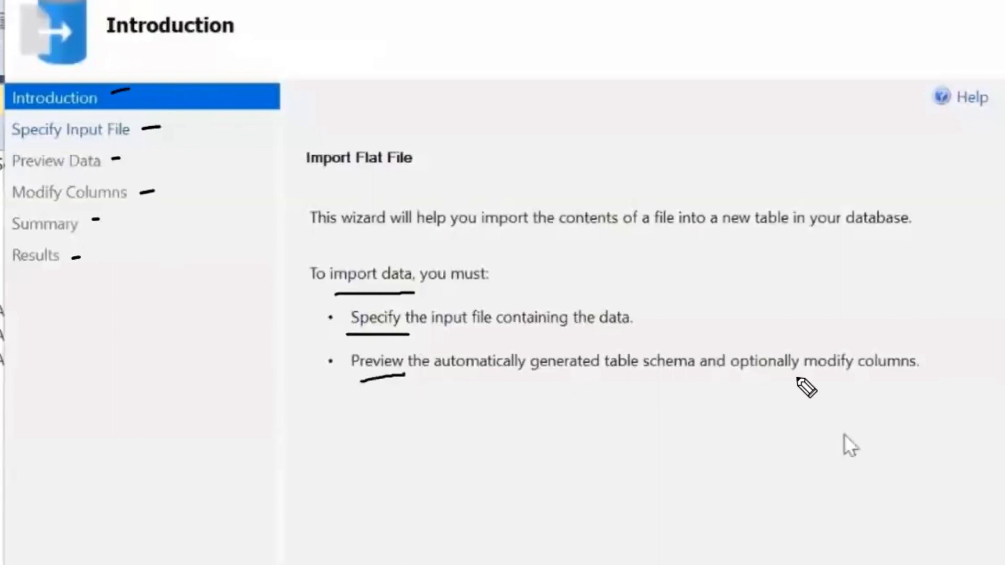
pyautogui.moveTo(814, 377); pyautogui.dragTo(923, 377)
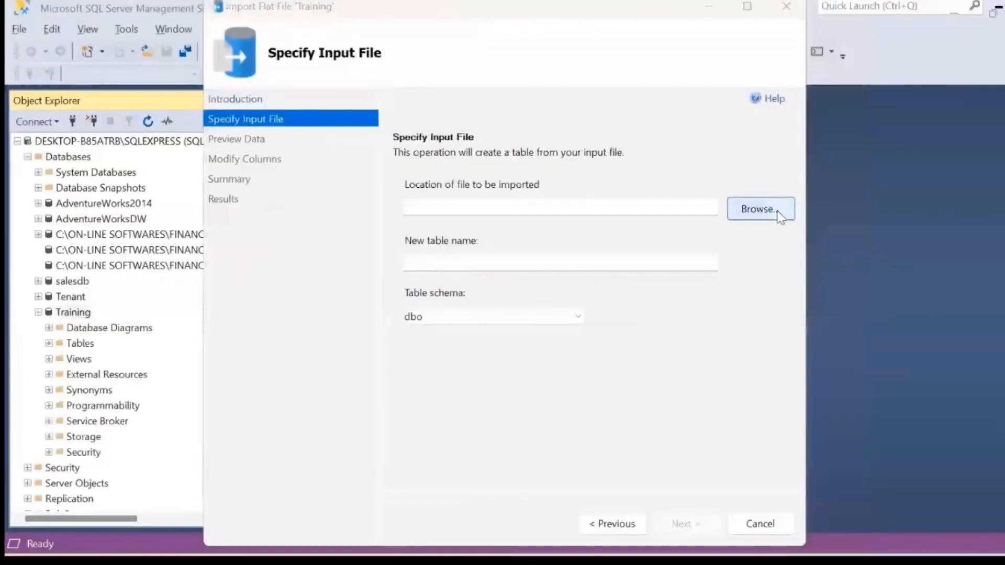
# Choose Addresses.csv from the Northwind database folder as the file to import
pyautogui.click(776, 210)
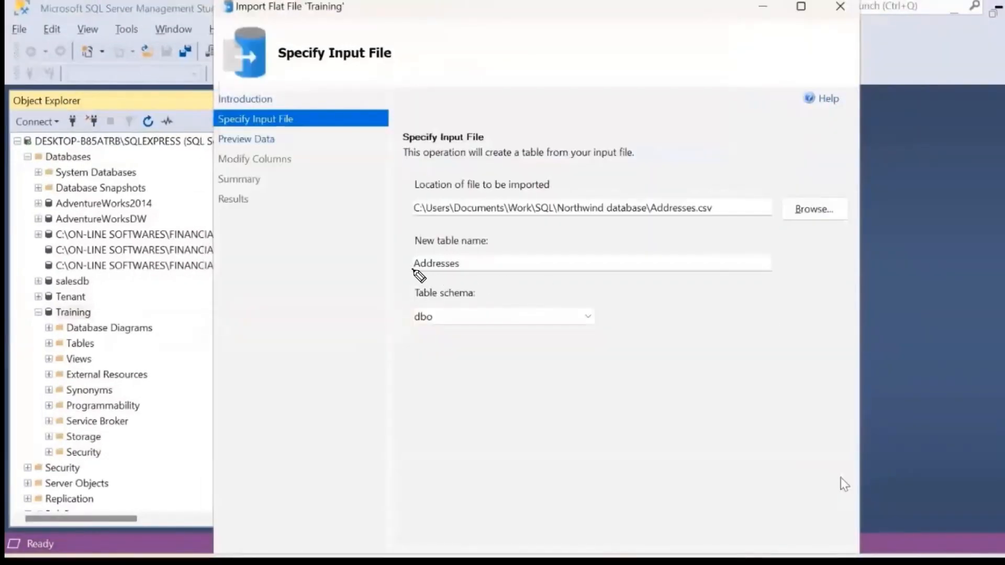
pyautogui.moveTo(413, 269); pyautogui.dragTo(464, 271)
pyautogui.moveTo(651, 219); pyautogui.dragTo(715, 215)
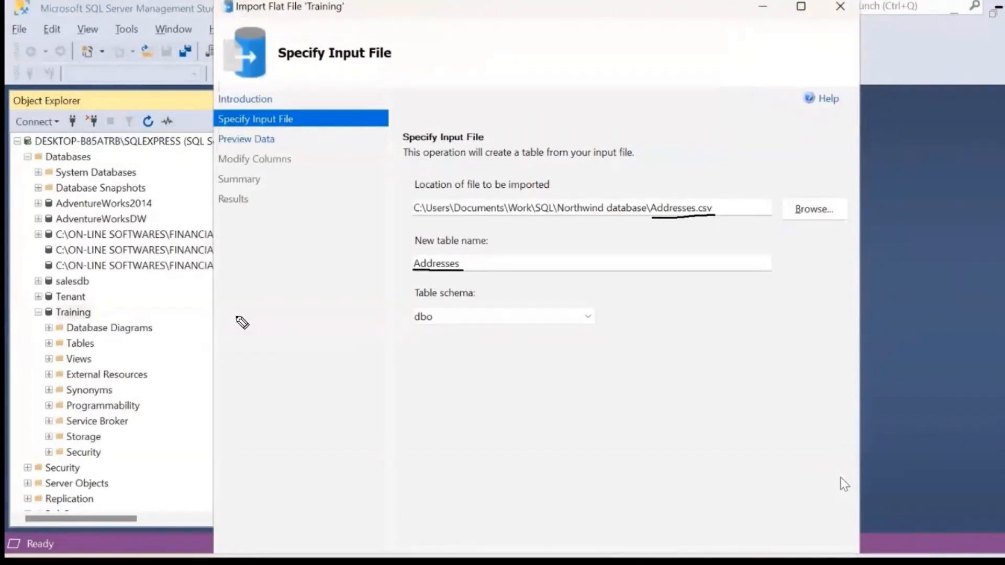
pyautogui.moveTo(66, 351); pyautogui.dragTo(96, 350)
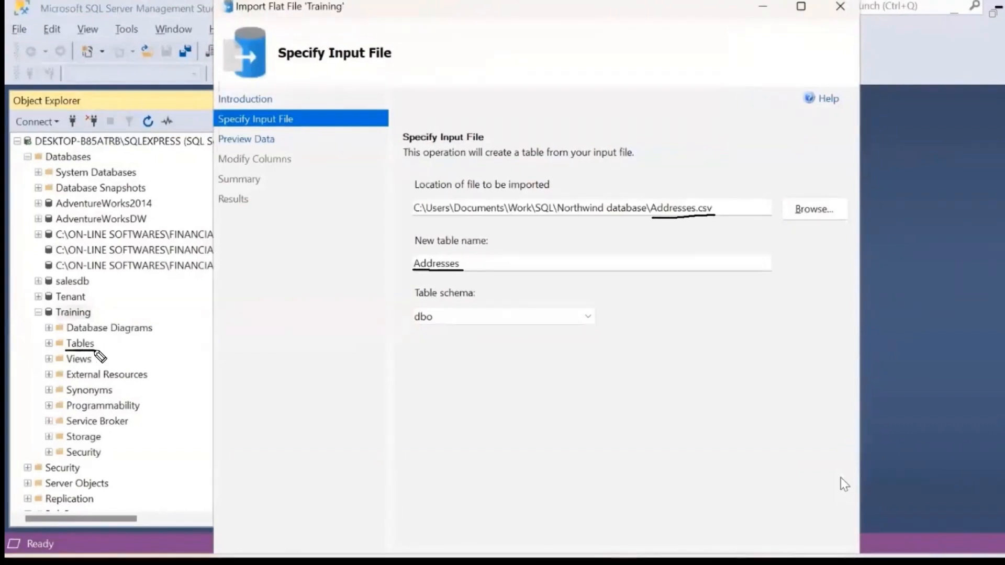
pyautogui.moveTo(61, 319); pyautogui.dragTo(98, 320)
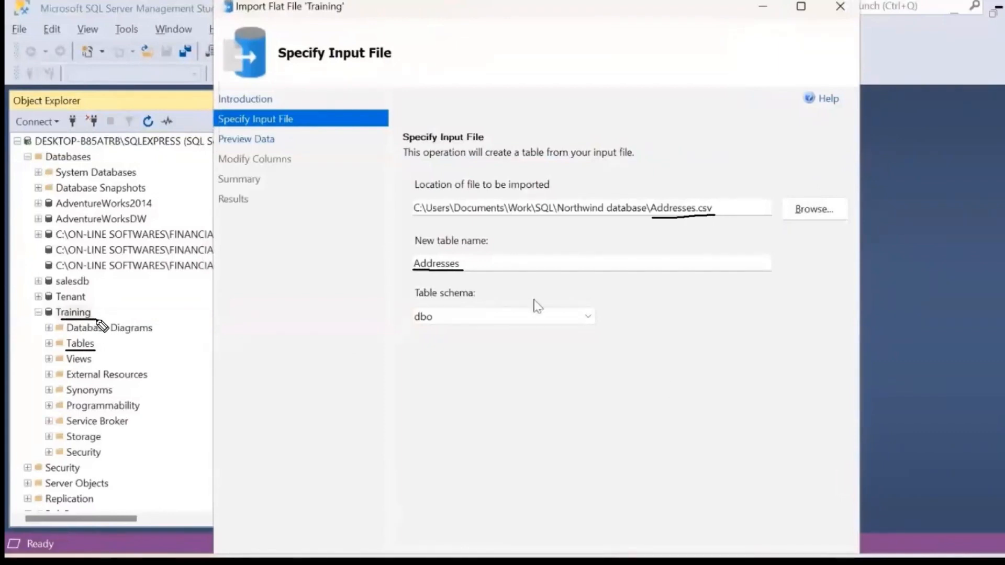
# Try replacing the new table name with "my file"
pyautogui.click(425, 263)
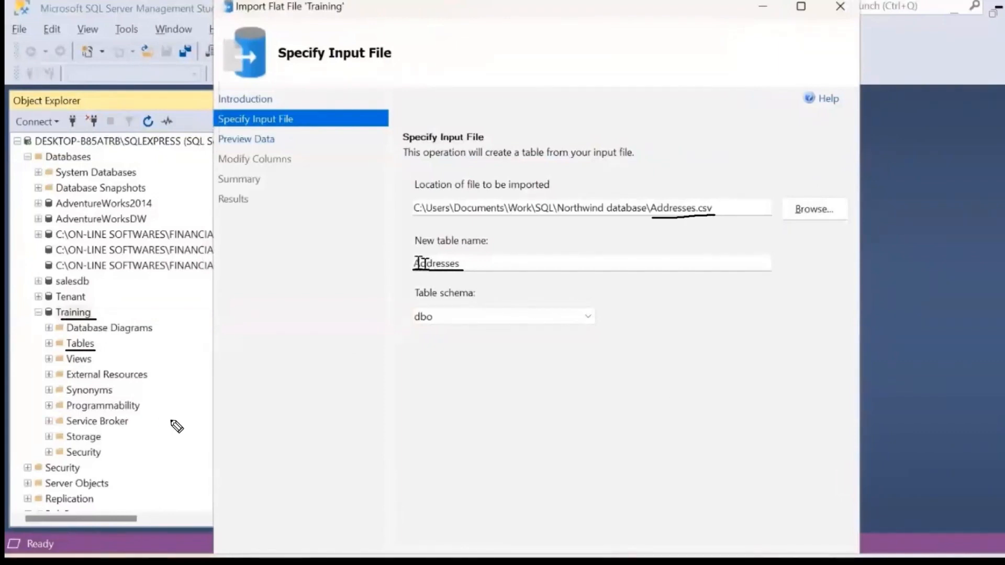
pyautogui.click(482, 263)
pyautogui.write('1')
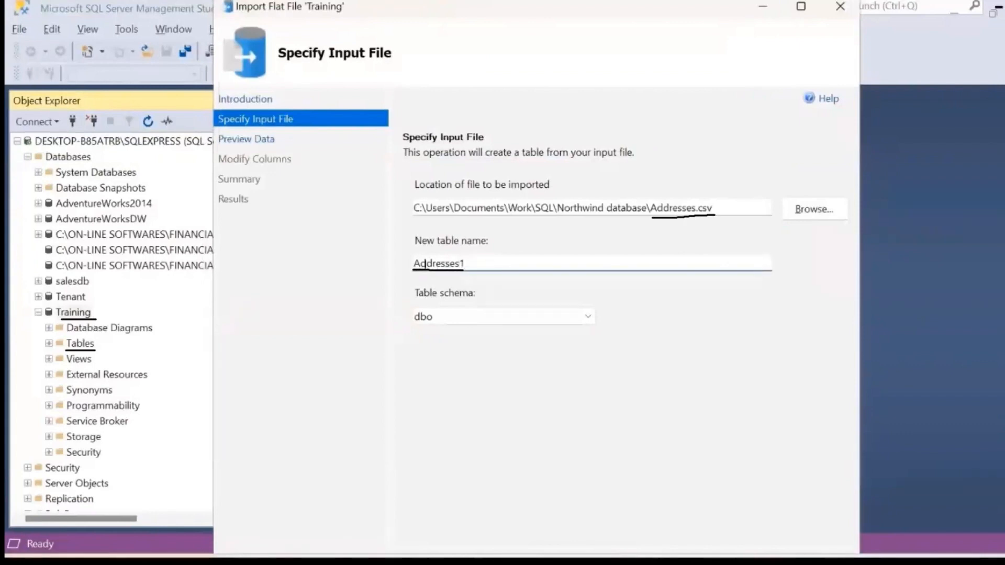
pyautogui.press('BackSpace')
pyautogui.press('BackSpace')
pyautogui.hotkey('ctrl', 'a')
pyautogui.press('BackSpace')
pyautogui.write('my ')
pyautogui.write('file')
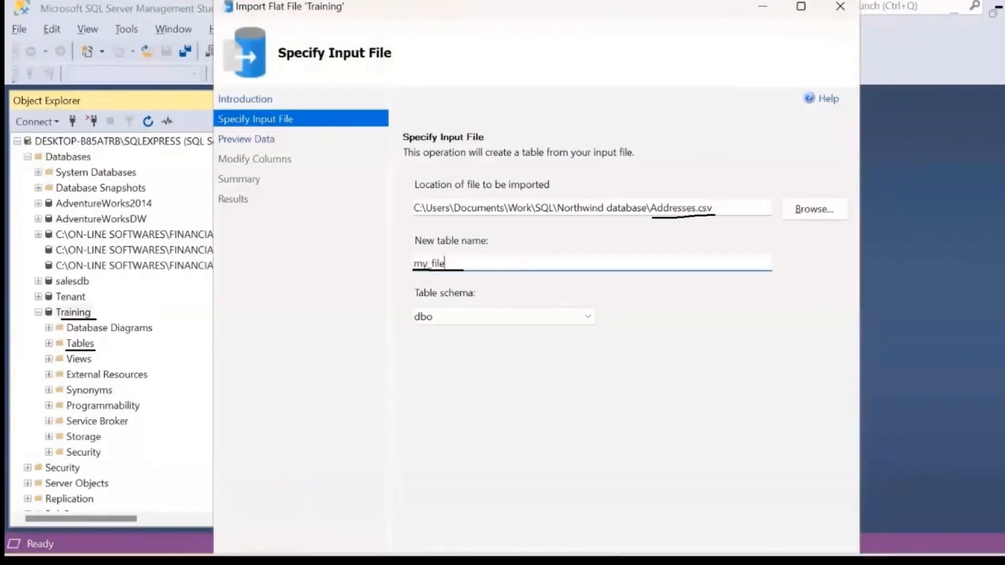
# Set the new table name to Addresses and continue to the data preview
pyautogui.press('BackSpace')
pyautogui.press('BackSpace')
pyautogui.press('BackSpace')
pyautogui.press('BackSpace')
pyautogui.press('BackSpace')
pyautogui.press('BackSpace')
pyautogui.press('BackSpace')
pyautogui.write('Addresses')
pyautogui.moveTo(412, 306)
pyautogui.mouseDown()
pyautogui.moveTo(436, 305)
pyautogui.moveTo(447, 329)
pyautogui.moveTo(409, 310)
pyautogui.mouseUp()
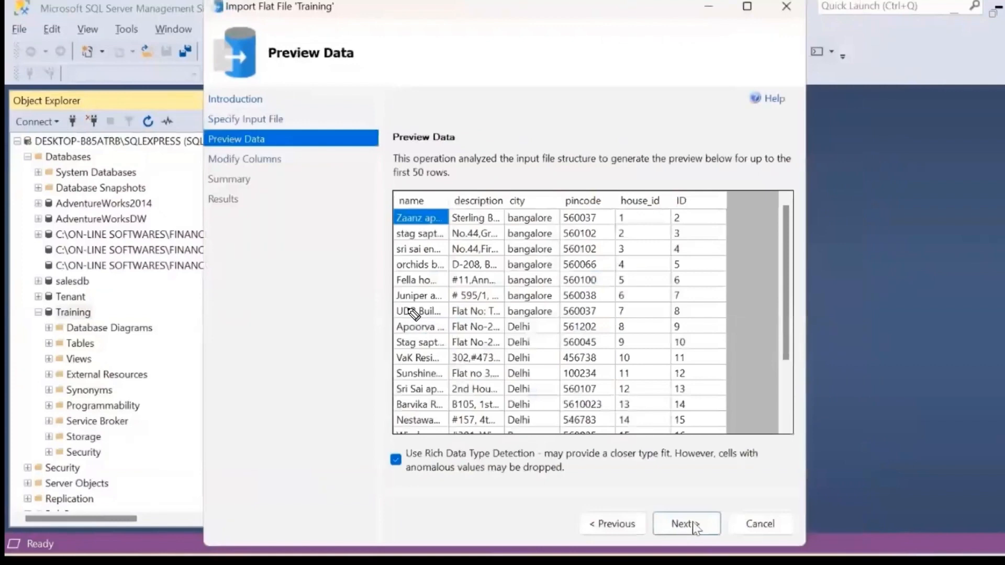
# Accept the previewed data and continue to the column modification page of the import wizard
pyautogui.moveTo(395, 184); pyautogui.dragTo(451, 181)
pyautogui.press('Escape')
pyautogui.click(694, 527)
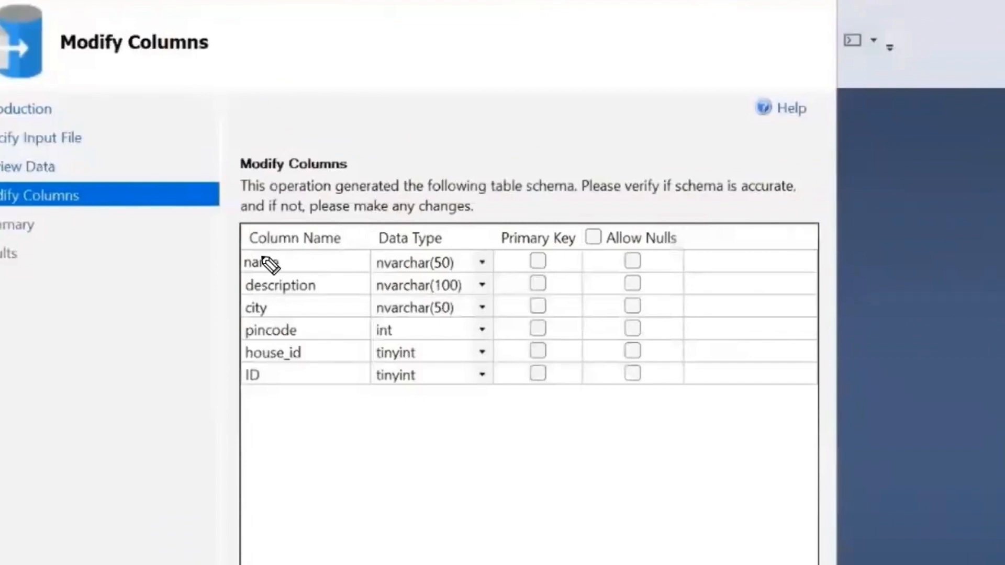
pyautogui.moveTo(258, 252); pyautogui.dragTo(309, 252)
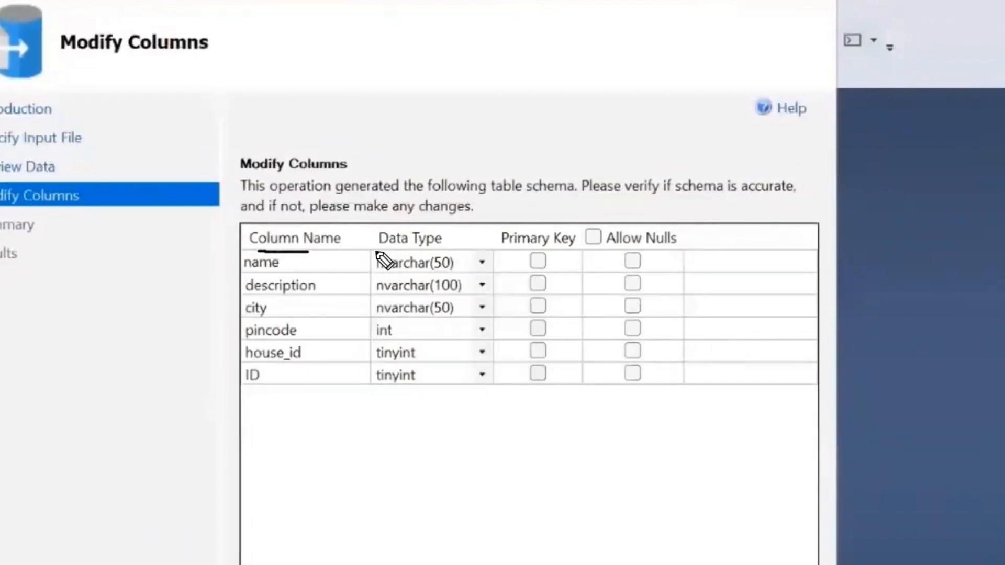
pyautogui.moveTo(383, 250); pyautogui.dragTo(432, 251)
pyautogui.moveTo(502, 250); pyautogui.dragTo(652, 252)
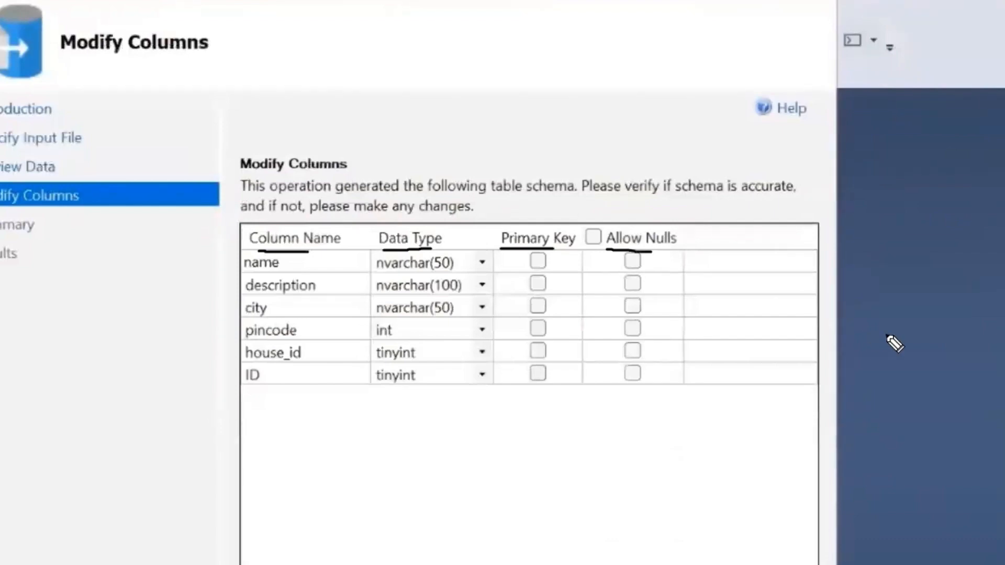
pyautogui.moveTo(447, 105); pyautogui.dragTo(473, 137)
pyautogui.moveTo(489, 102); pyautogui.dragTo(518, 120)
pyautogui.moveTo(580, 113)
pyautogui.mouseDown()
pyautogui.moveTo(654, 121)
pyautogui.moveTo(737, 109)
pyautogui.moveTo(728, 140)
pyautogui.mouseUp()
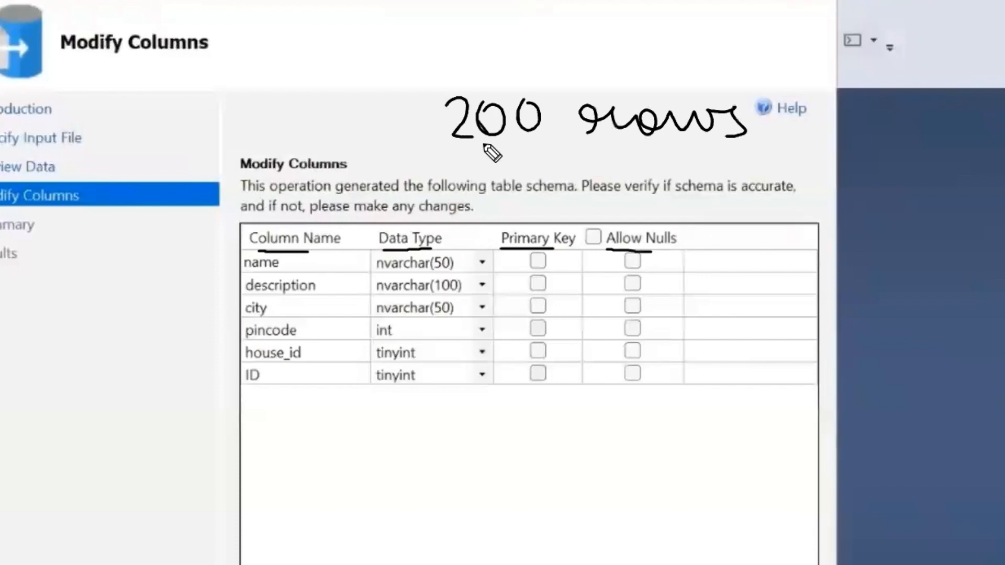
pyautogui.moveTo(261, 295); pyautogui.dragTo(292, 296)
pyautogui.moveTo(386, 298); pyautogui.dragTo(460, 297)
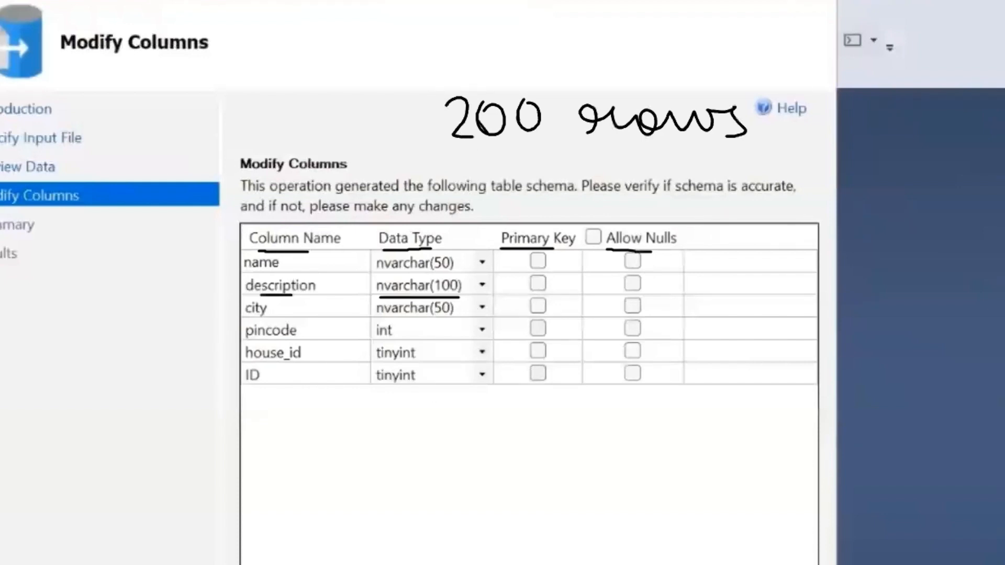
pyautogui.moveTo(381, 516)
pyautogui.mouseDown()
pyautogui.moveTo(402, 519)
pyautogui.moveTo(386, 548)
pyautogui.mouseUp()
pyautogui.moveTo(430, 511)
pyautogui.mouseDown()
pyautogui.moveTo(449, 532)
pyautogui.moveTo(472, 512)
pyautogui.moveTo(515, 509)
pyautogui.mouseUp()
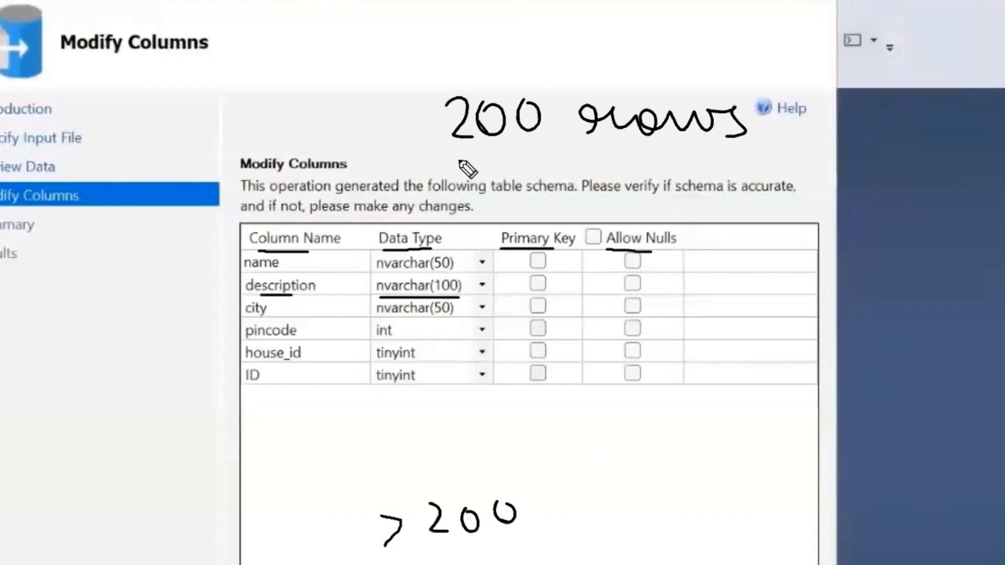
pyautogui.moveTo(460, 160); pyautogui.dragTo(686, 147)
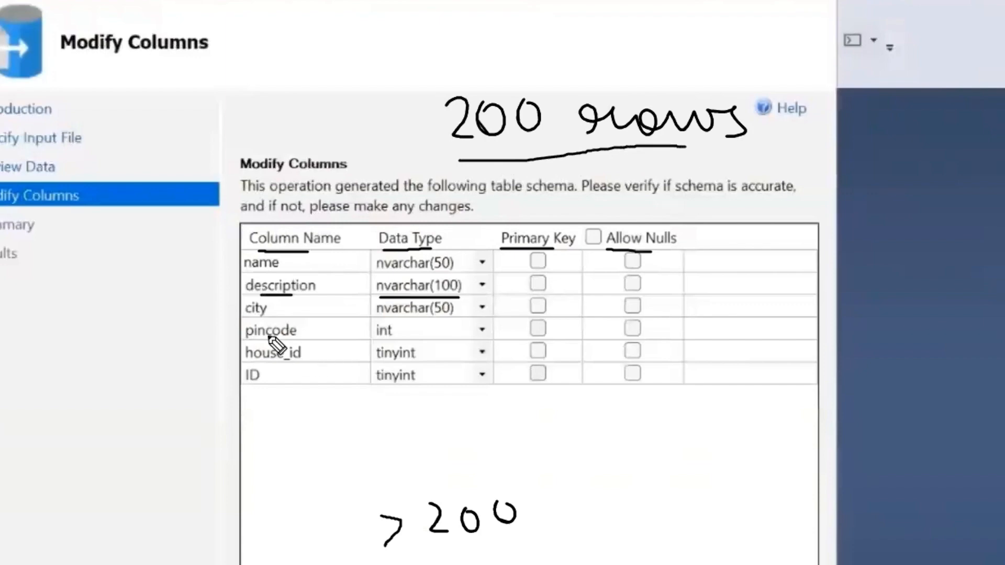
pyautogui.moveTo(246, 317); pyautogui.dragTo(273, 316)
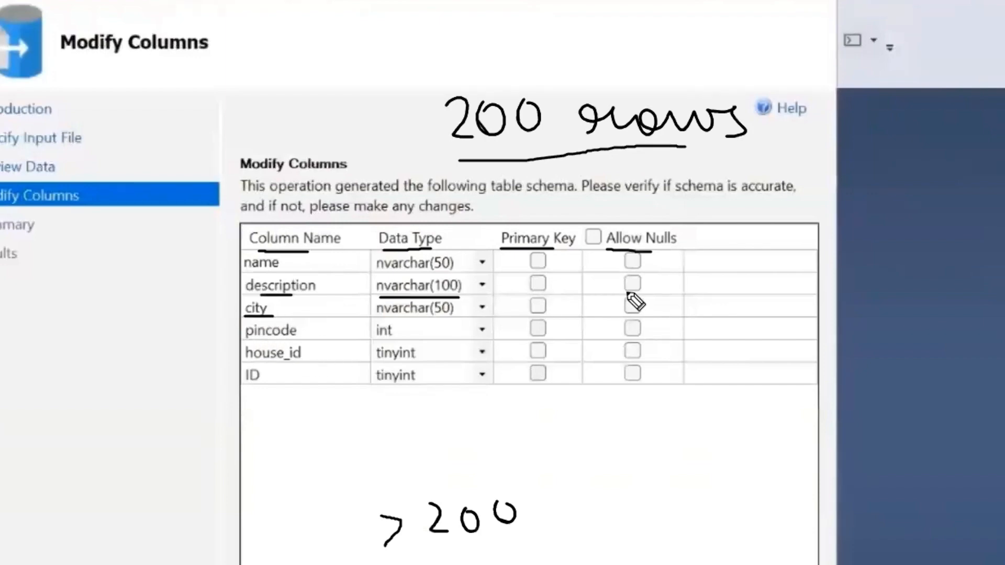
pyautogui.moveTo(626, 311); pyautogui.dragTo(640, 296)
pyautogui.moveTo(391, 553); pyautogui.dragTo(541, 551)
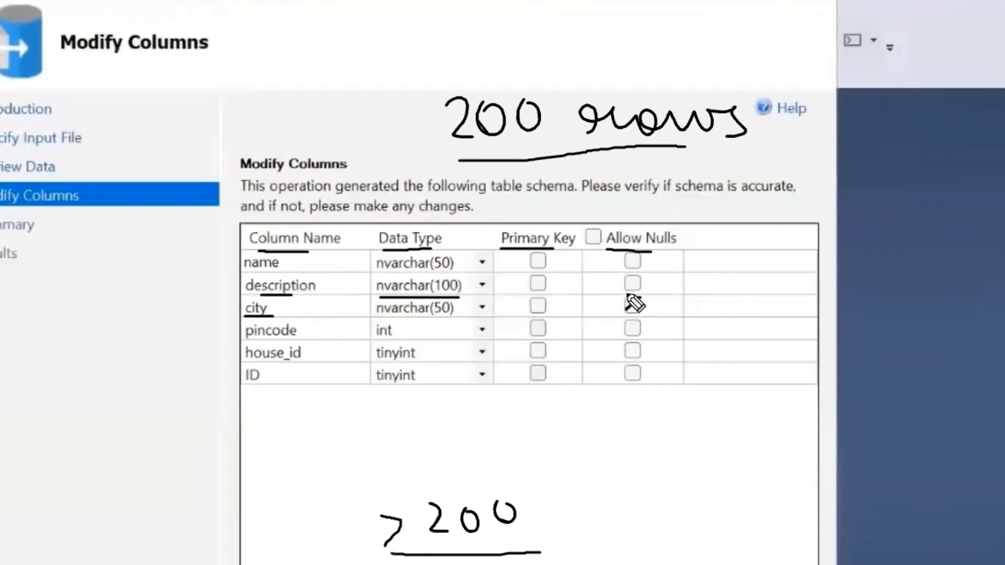
pyautogui.moveTo(625, 292)
pyautogui.mouseDown()
pyautogui.moveTo(642, 280)
pyautogui.moveTo(639, 298)
pyautogui.mouseUp()
pyautogui.press('e')
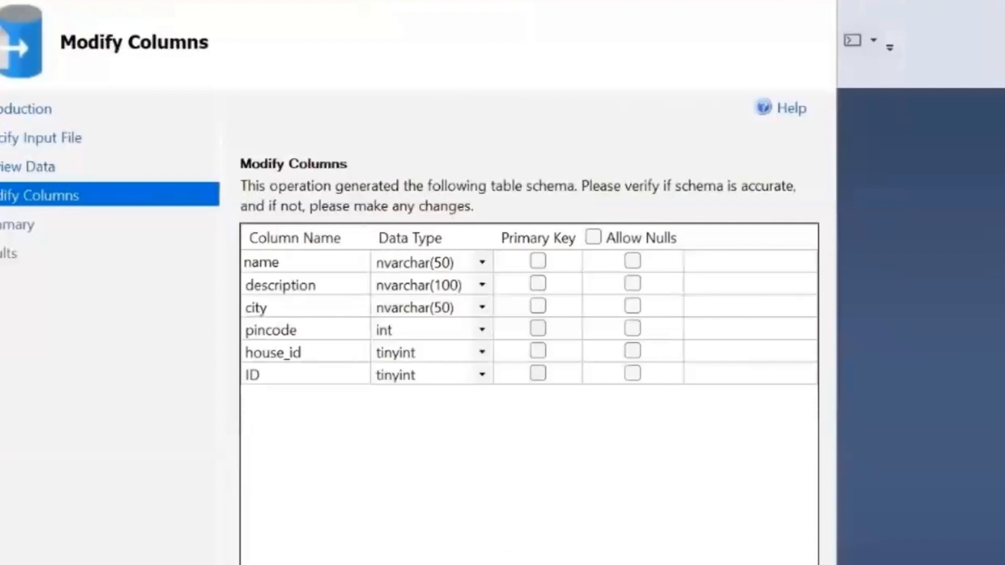
# Rename the first column of the new table to Name with a capital N
pyautogui.click(303, 266)
pyautogui.press('Left')
pyautogui.press('Left')
pyautogui.press('Left')
pyautogui.press('BackSpace')
pyautogui.write('N')
# Look through the data types available for the Name column without choosing a different one
pyautogui.click(480, 263)
pyautogui.click(482, 263)
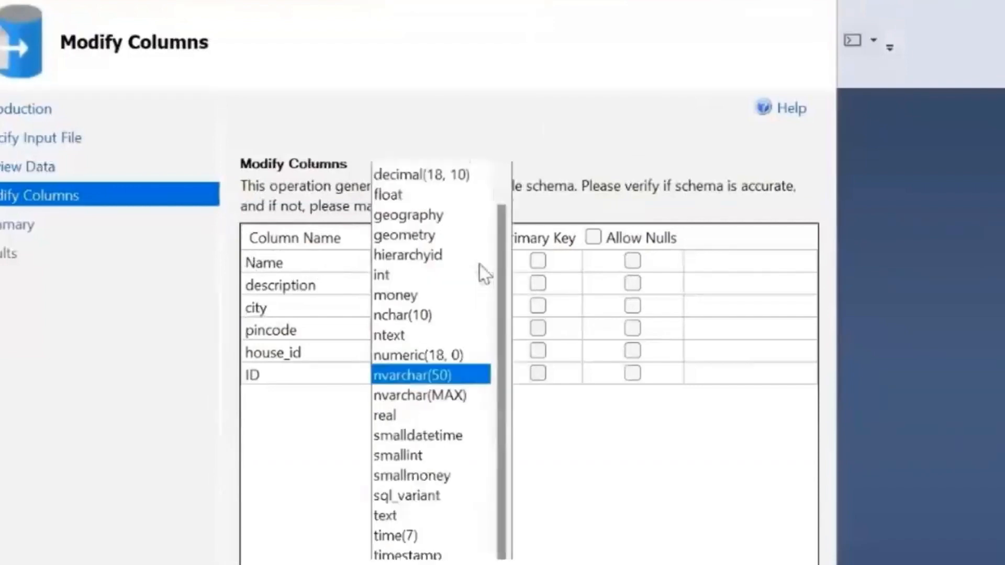
pyautogui.moveTo(496, 257); pyautogui.dragTo(512, 140)
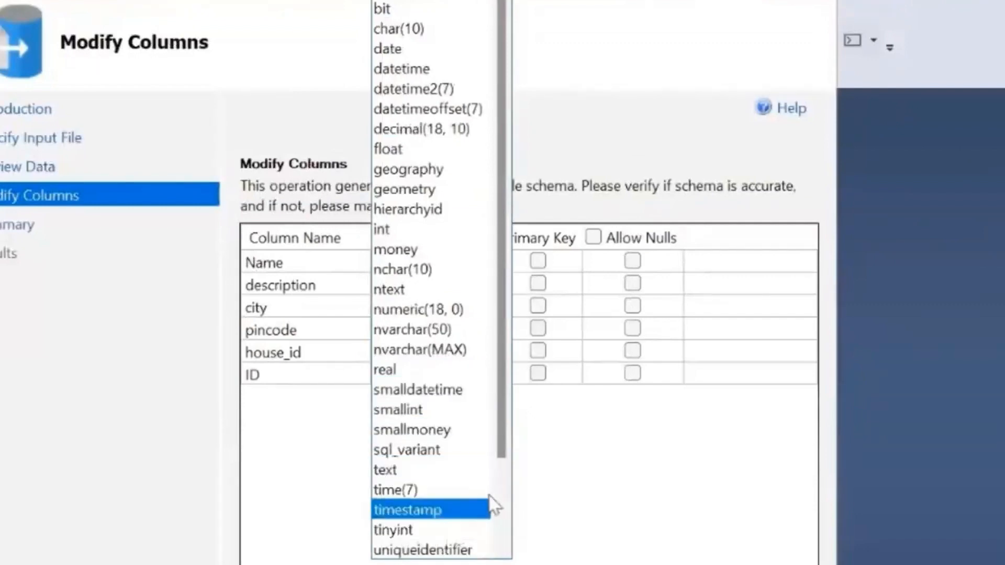
pyautogui.moveTo(502, 451); pyautogui.dragTo(502, 529)
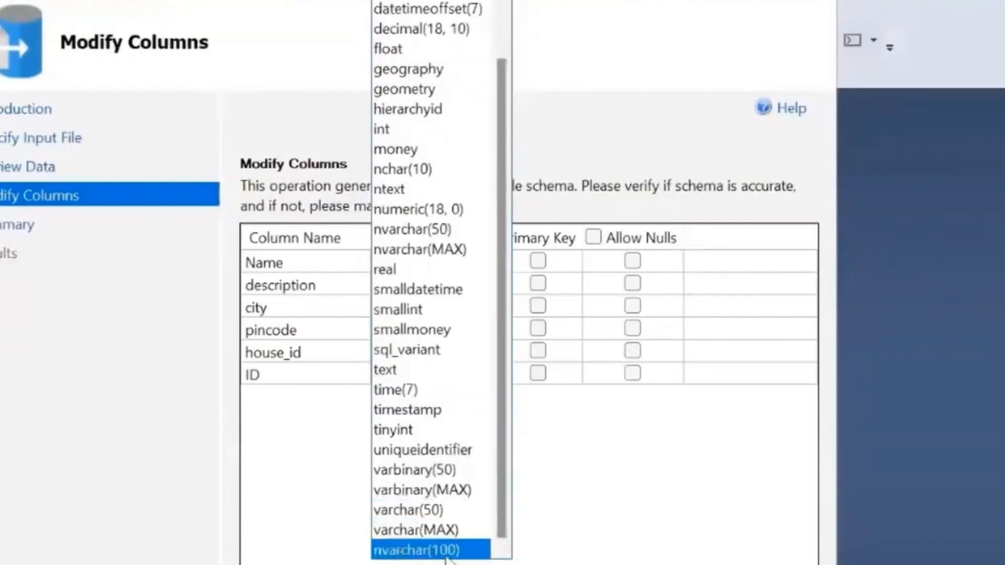
pyautogui.moveTo(501, 528); pyautogui.dragTo(495, 238)
pyautogui.click(630, 462)
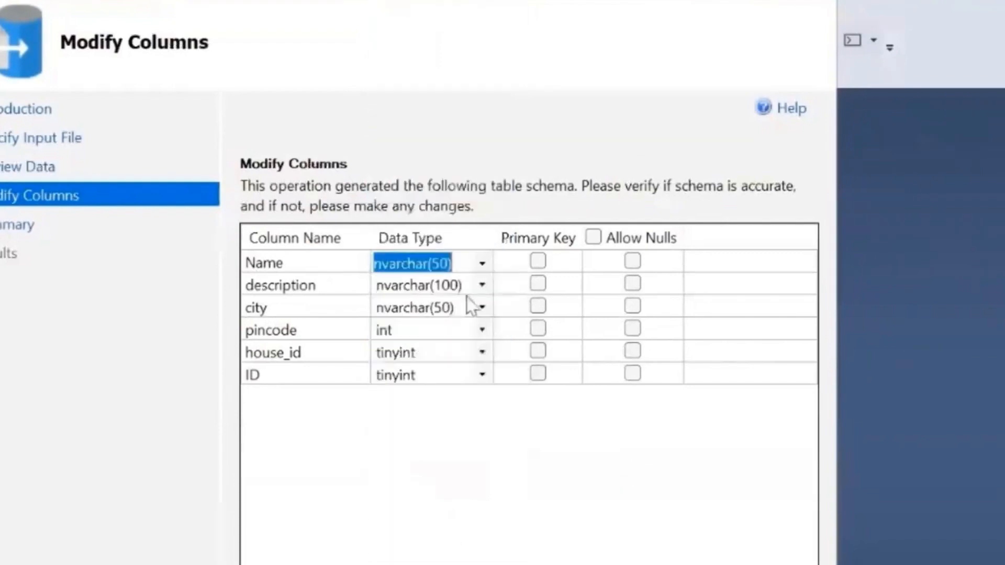
pyautogui.click(461, 263)
pyautogui.hotkey('shift', 'Tab')
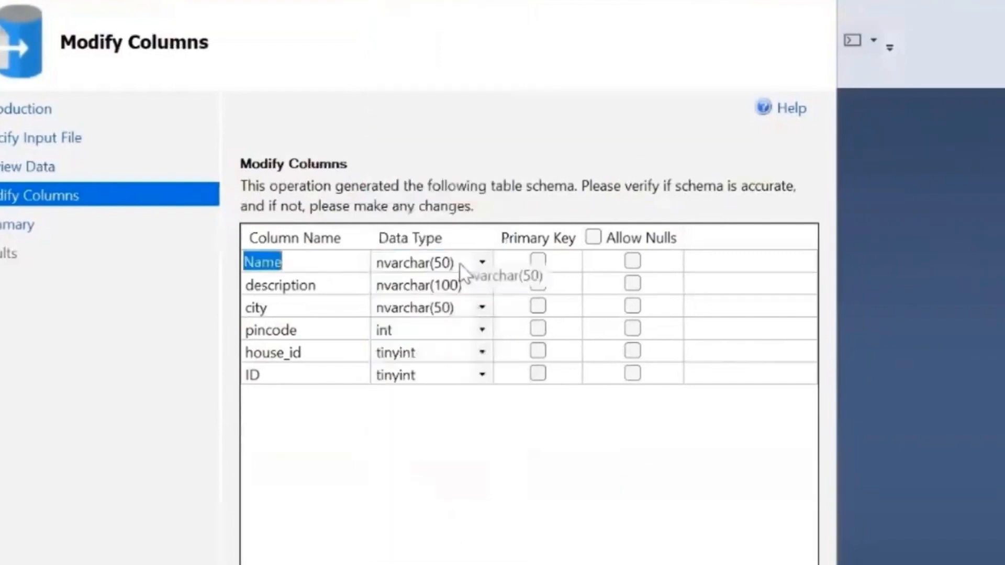
pyautogui.press('Tab')
pyautogui.click(461, 263)
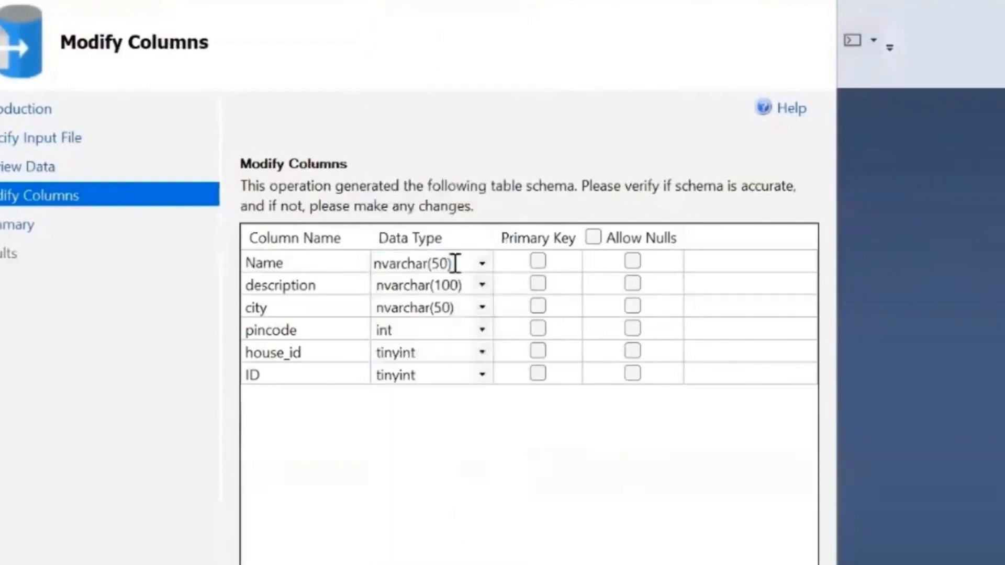
pyautogui.hotkey('shift', 'Tab')
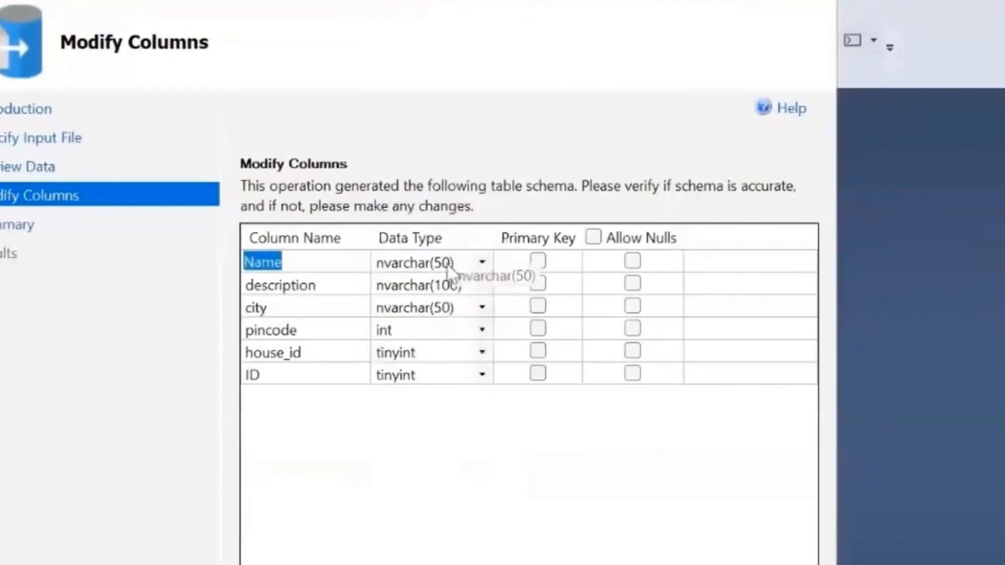
# Set the data type of the Name column to nvarchar(100)
pyautogui.click(452, 264)
pyautogui.press('BackSpace')
pyautogui.press('BackSpace')
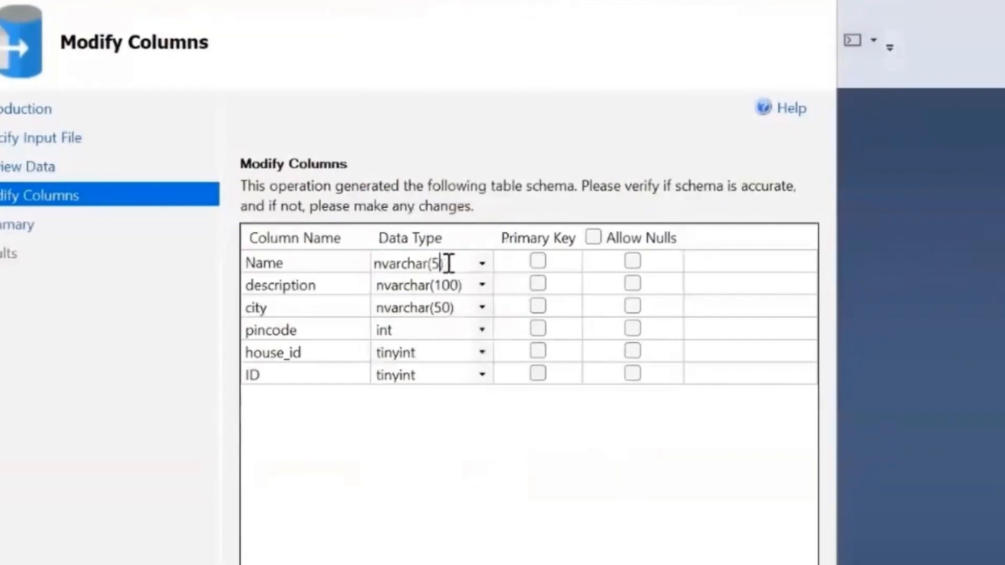
pyautogui.write('100')
pyautogui.hotkey('ctrl', 'a')
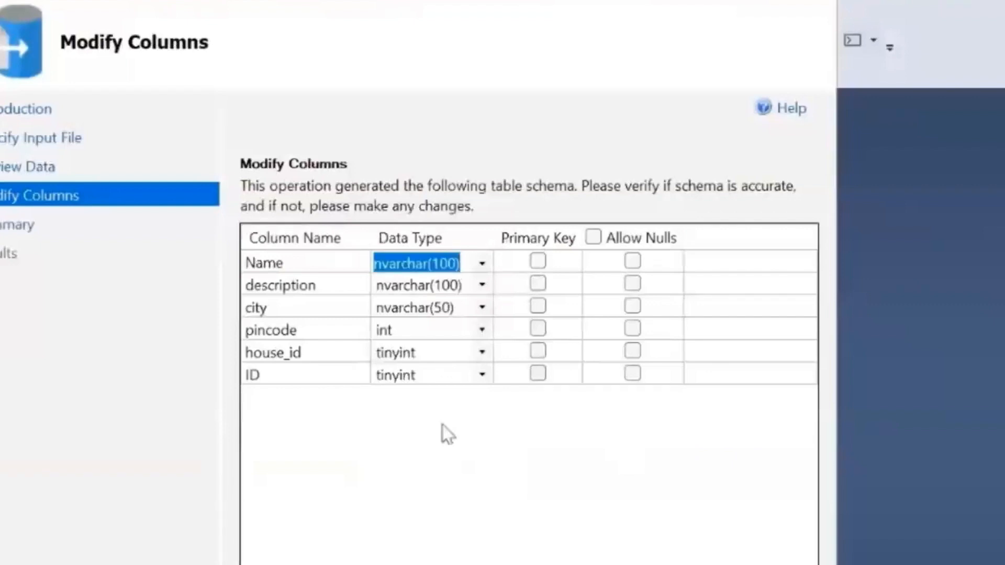
# Set the data type of the Name column to nvarchar(2000)
pyautogui.click(449, 264)
pyautogui.press('BackSpace')
pyautogui.press('BackSpace')
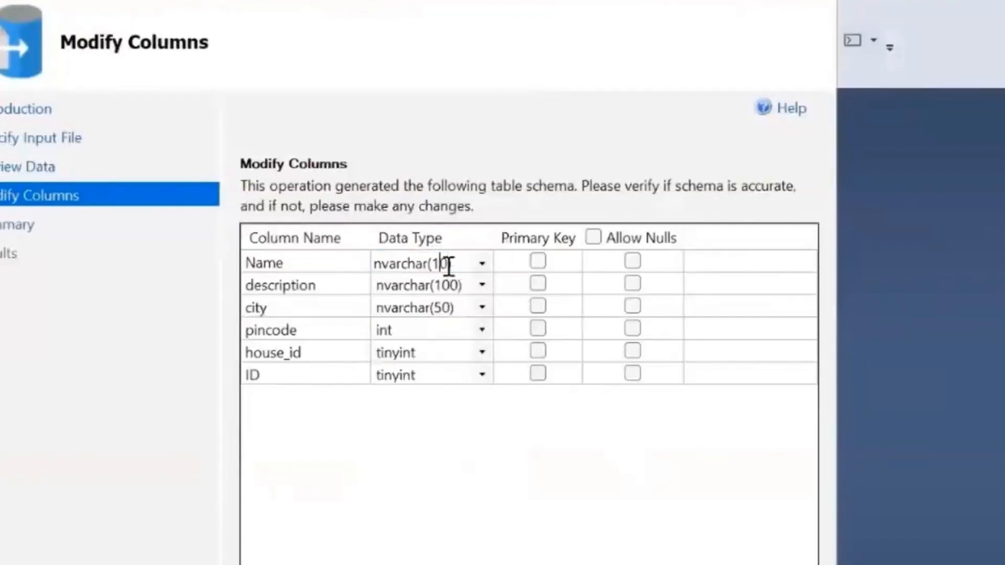
pyautogui.write('200')
pyautogui.hotkey('ctrl', 'a')
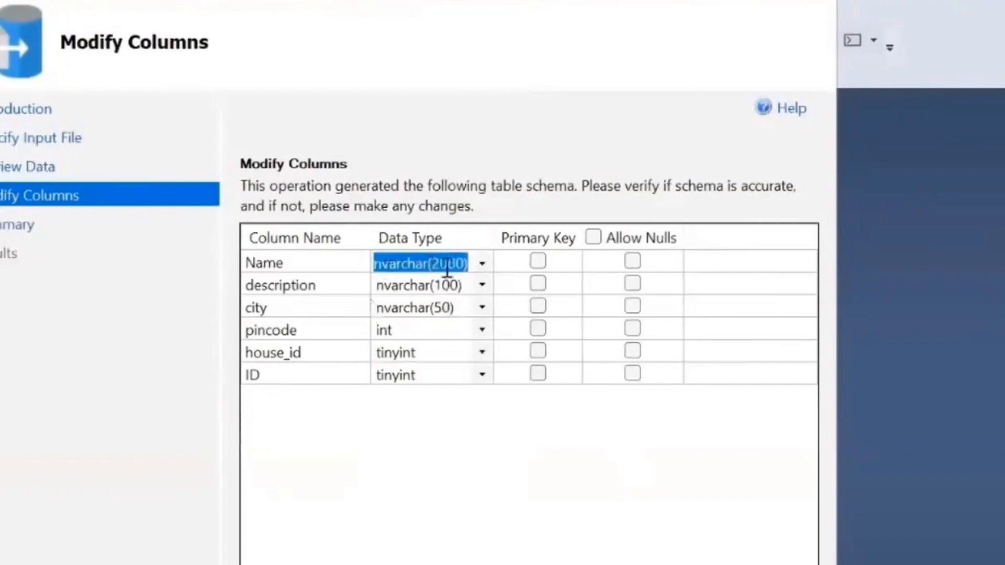
# Make Name the primary key and allow nulls for the description, city, pincode, house_id and ID columns
pyautogui.click(548, 263)
pyautogui.click(548, 262)
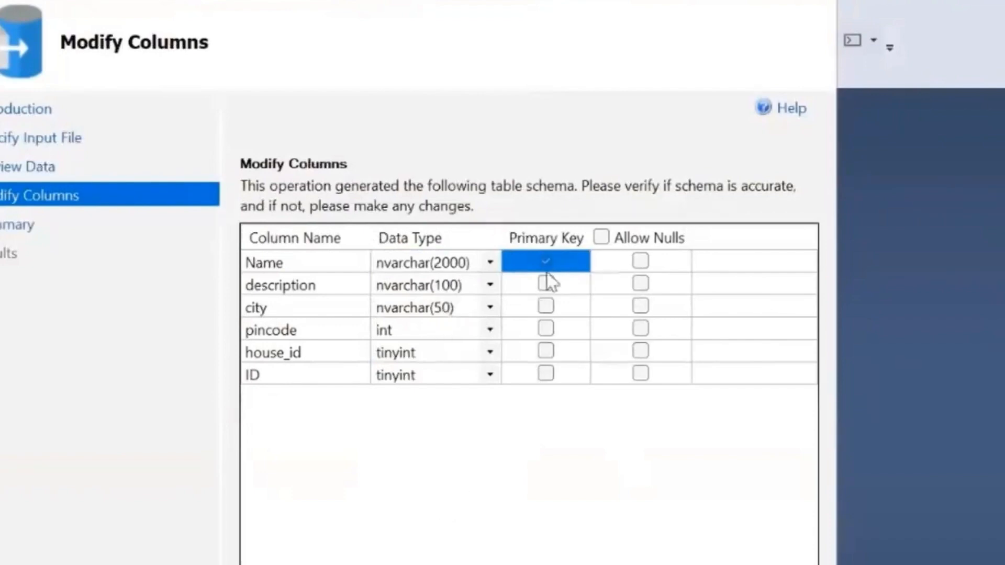
pyautogui.click(639, 285)
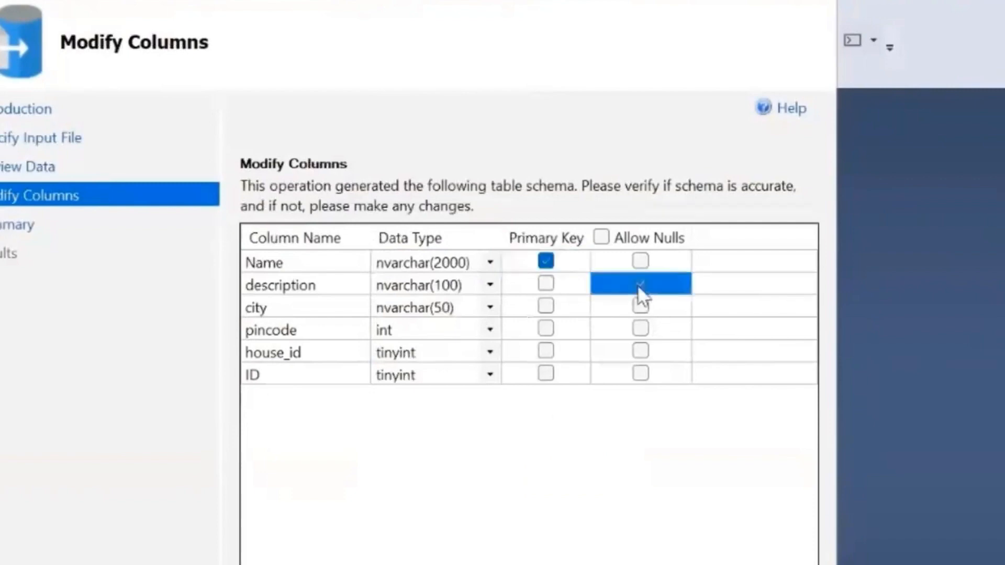
pyautogui.click(640, 307)
pyautogui.click(640, 329)
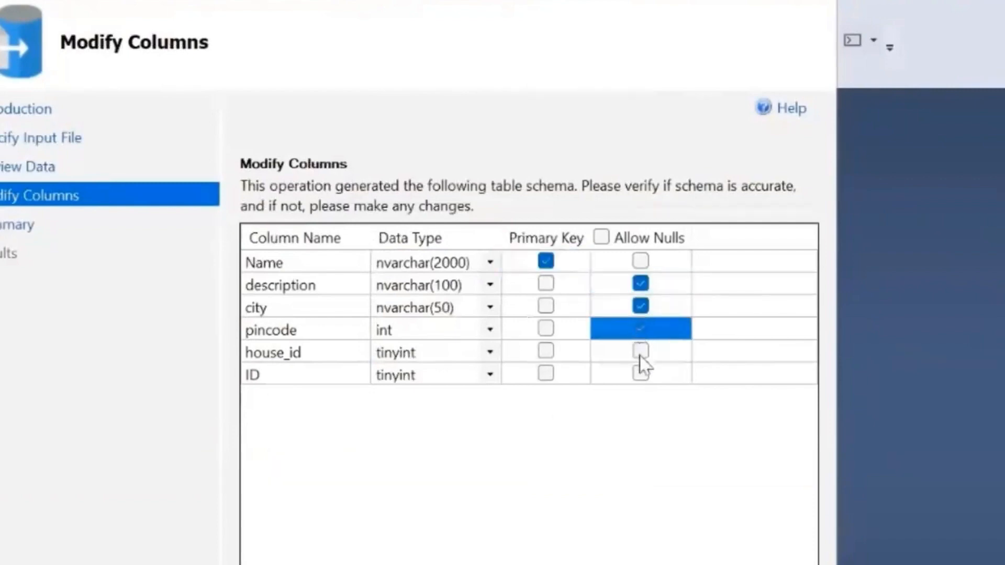
pyautogui.click(640, 351)
pyautogui.click(640, 373)
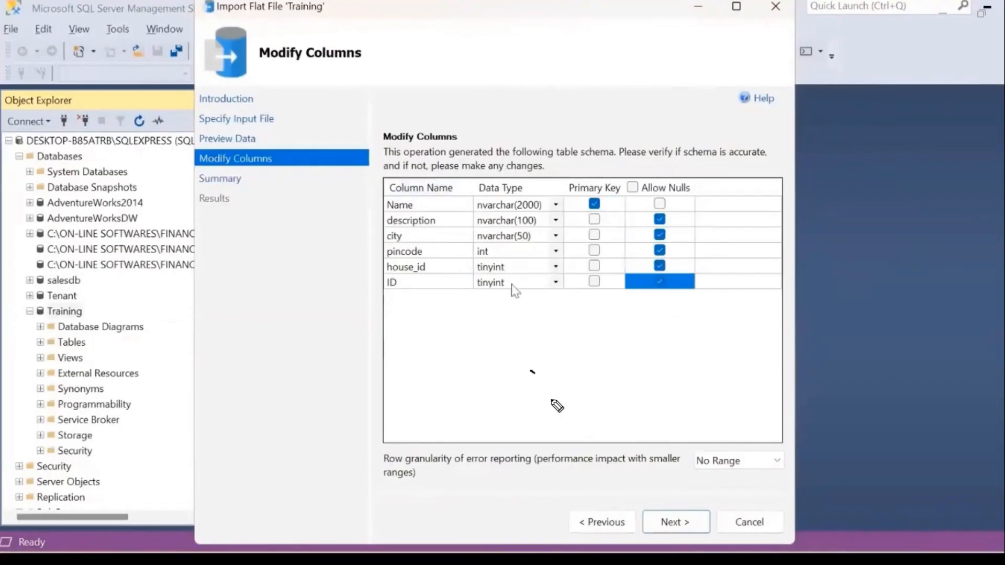
# Close the flat file import wizard from its results page
pyautogui.moveTo(552, 401); pyautogui.dragTo(616, 329)
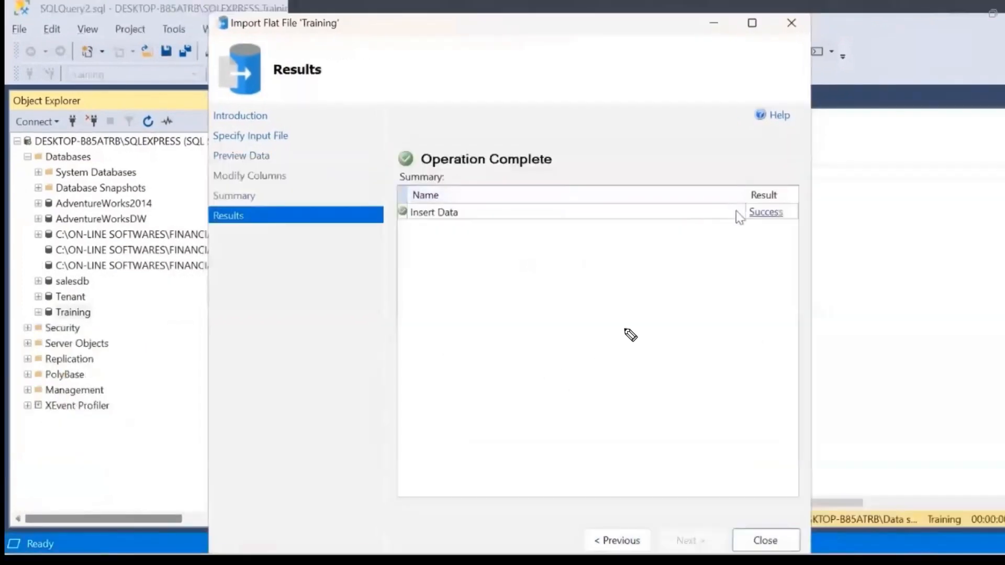
pyautogui.moveTo(793, 204)
pyautogui.mouseDown()
pyautogui.moveTo(750, 207)
pyautogui.moveTo(784, 230)
pyautogui.moveTo(800, 210)
pyautogui.mouseUp()
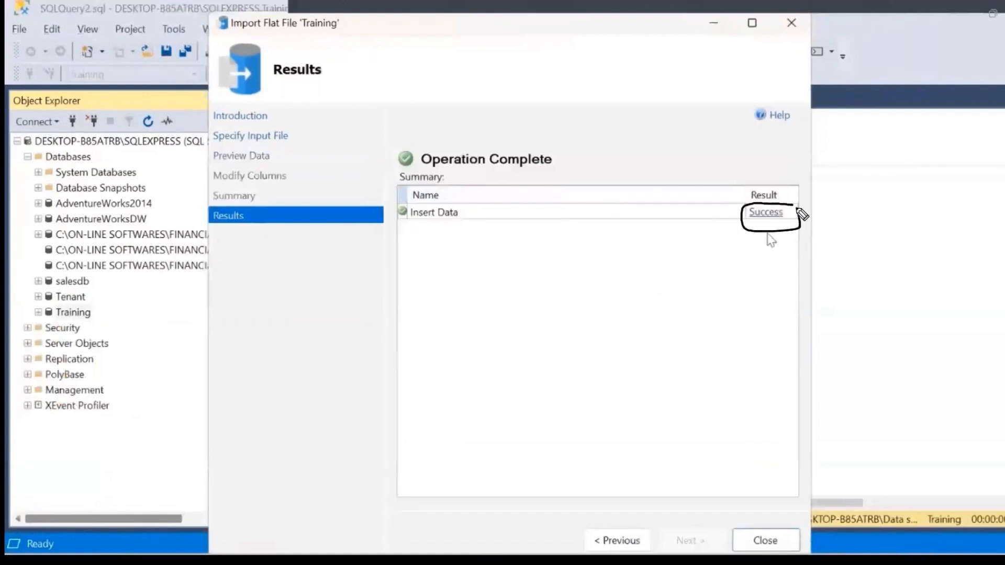
pyautogui.click(767, 540)
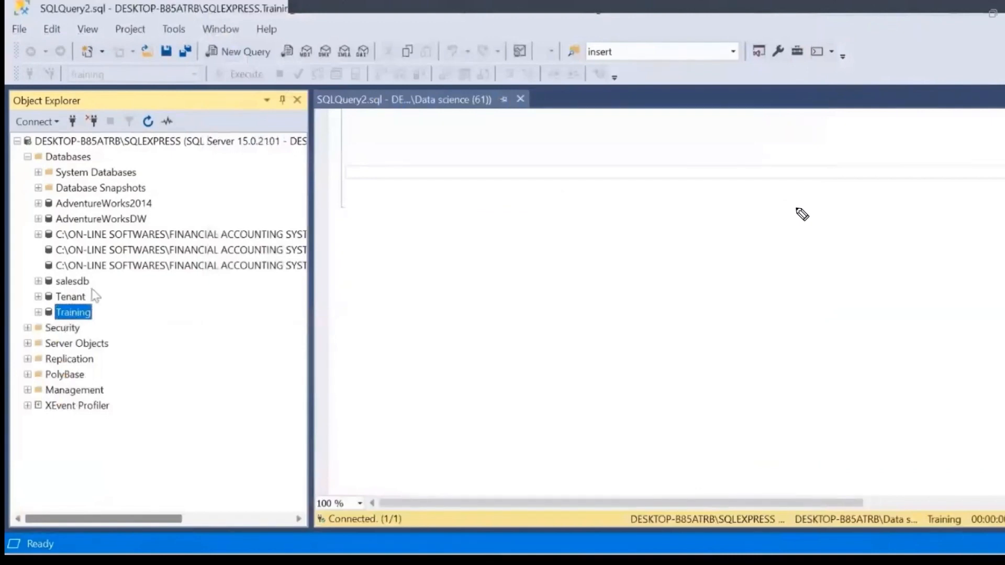
# Expand the Training database's tables down to the columns of dbo.Addresses to check the imported table
pyautogui.moveTo(142, 99)
pyautogui.mouseDown()
pyautogui.moveTo(166, 137)
pyautogui.moveTo(176, 107)
pyautogui.moveTo(149, 98)
pyautogui.mouseUp()
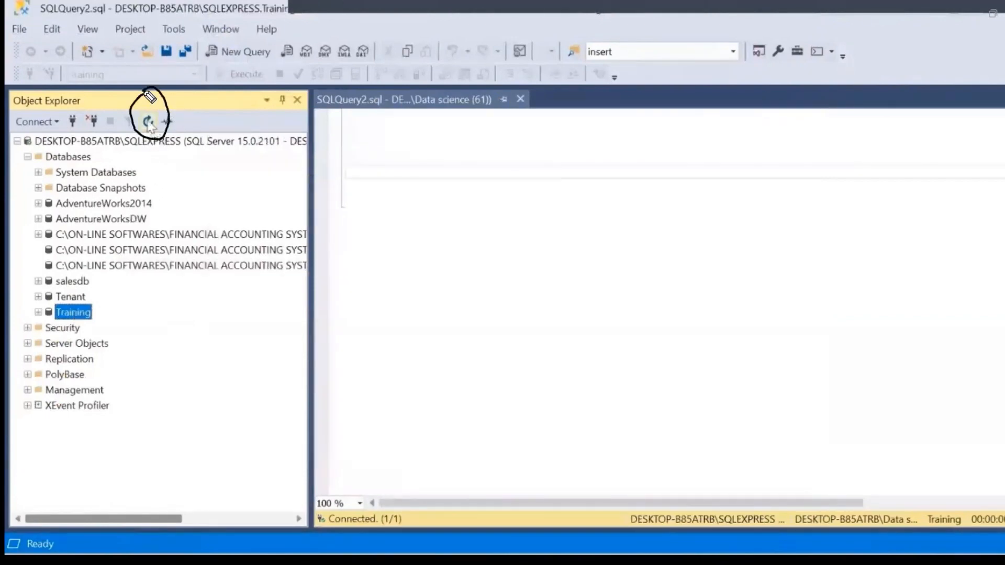
pyautogui.click(39, 313)
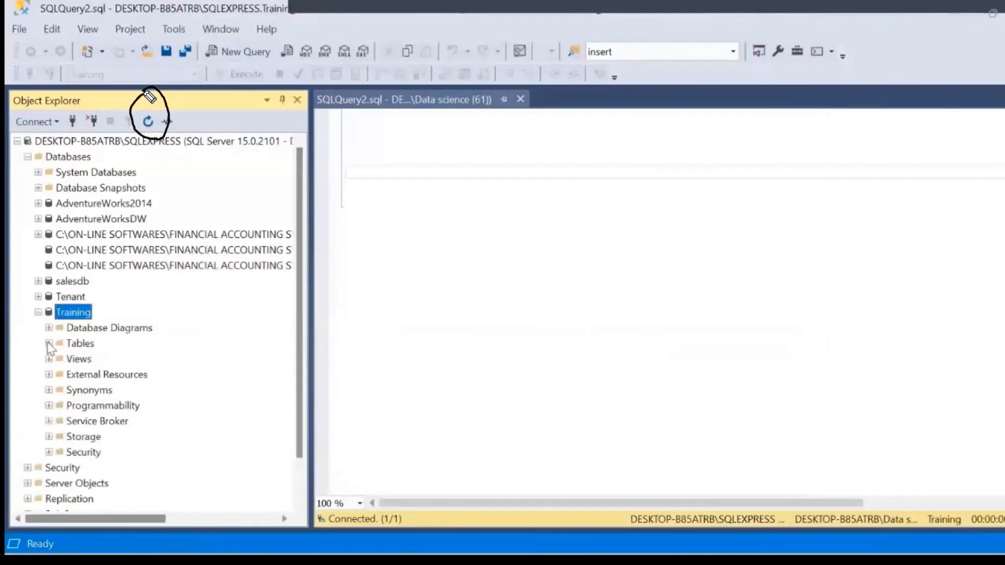
pyautogui.click(49, 344)
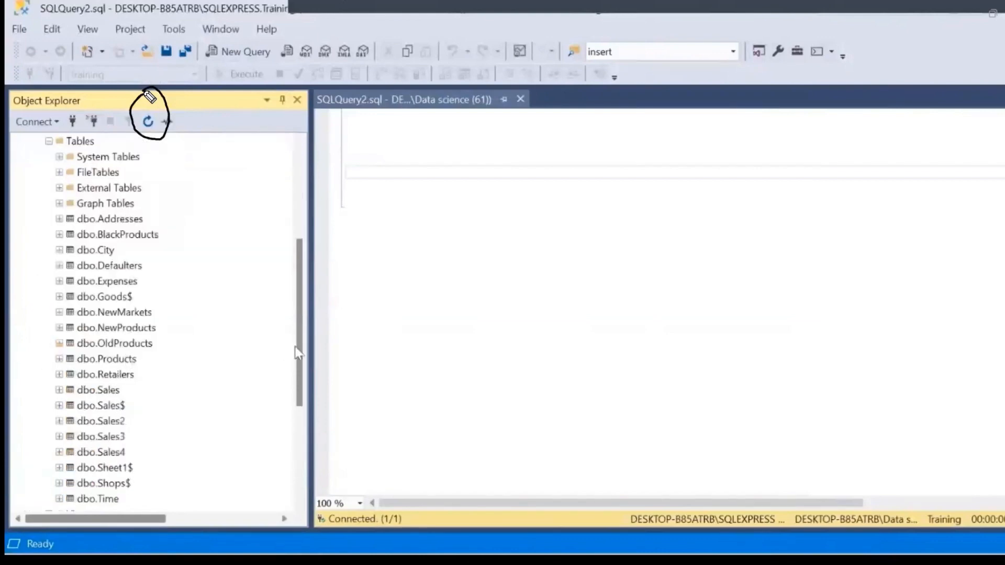
pyautogui.scroll(3, 301, 351)
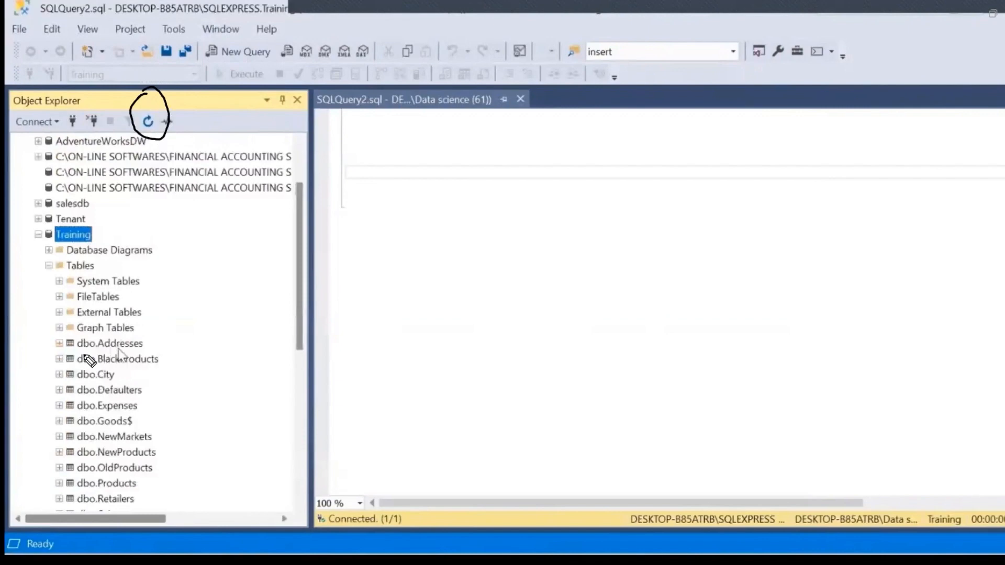
pyautogui.moveTo(84, 351); pyautogui.dragTo(151, 349)
pyautogui.click(60, 345)
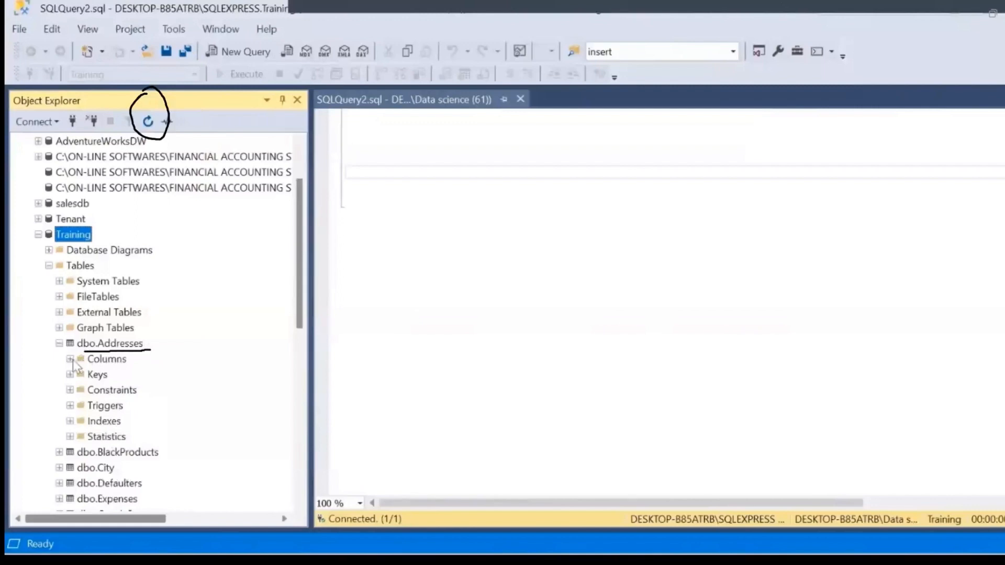
pyautogui.click(70, 359)
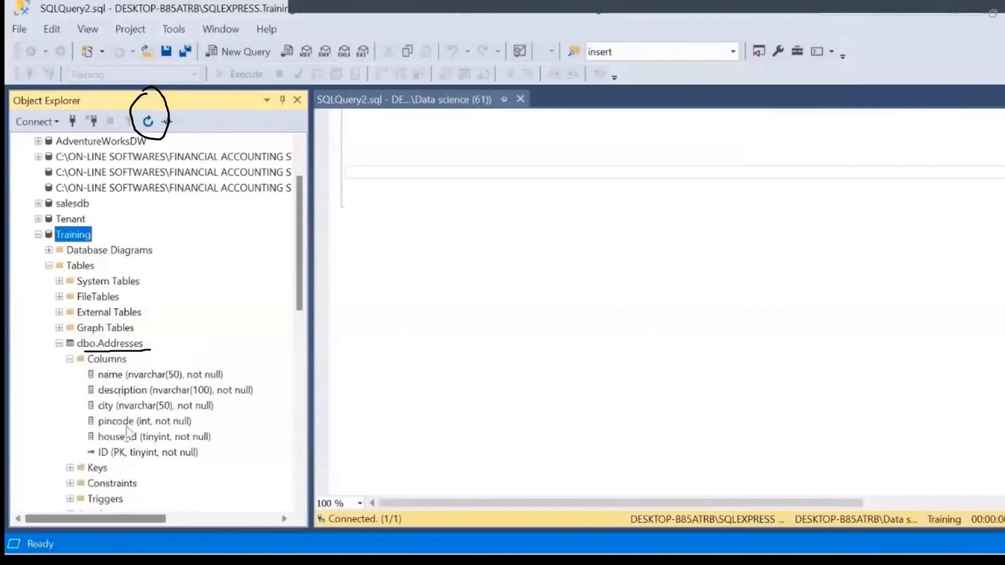
# Write and execute the query select * from [dbo].[Addresses] to list all rows of the imported table
pyautogui.click(395, 178)
pyautogui.write('select ')
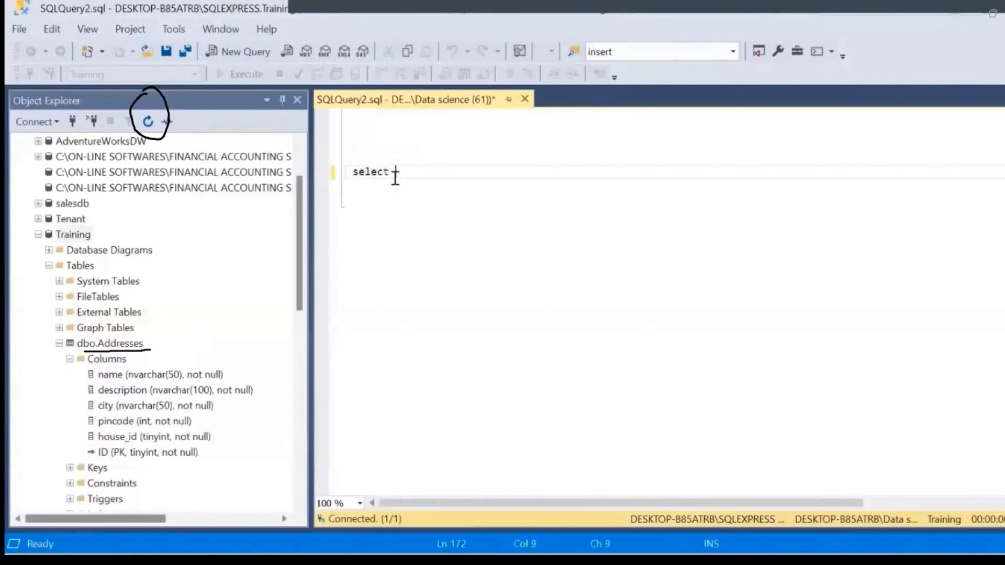
pyautogui.write('* from')
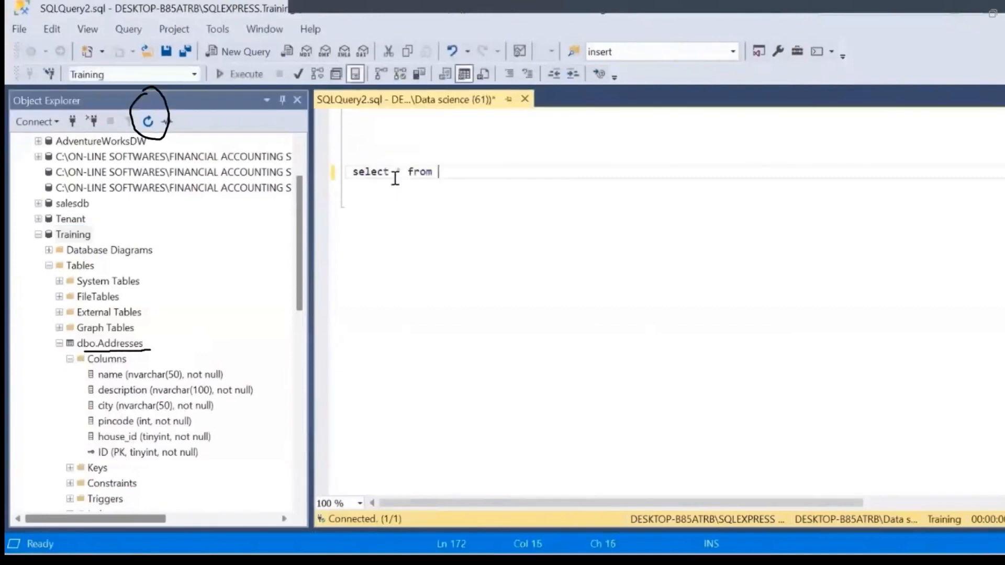
pyautogui.click(112, 348)
pyautogui.moveTo(112, 352); pyautogui.dragTo(474, 171)
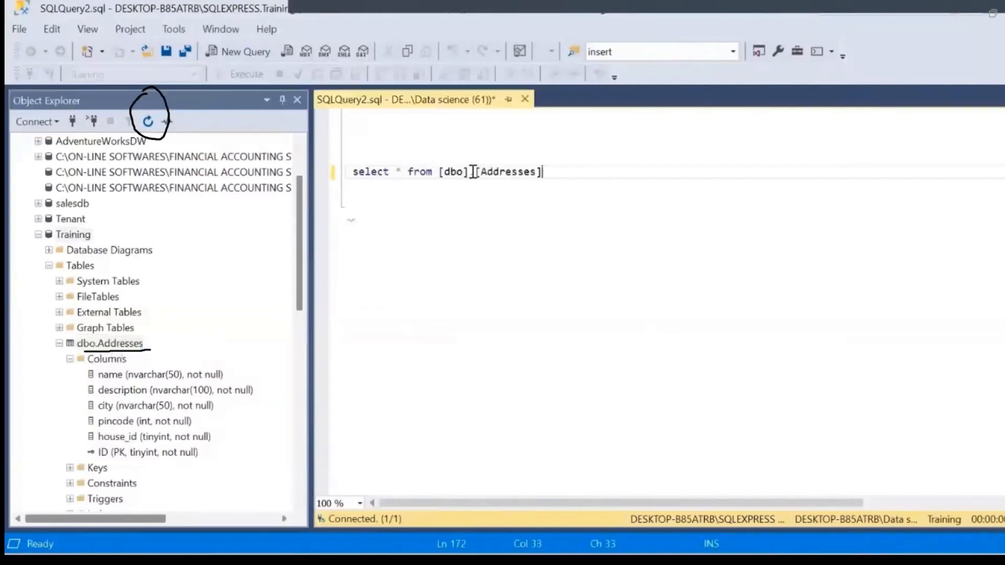
pyautogui.click(332, 173)
pyautogui.press('F5')
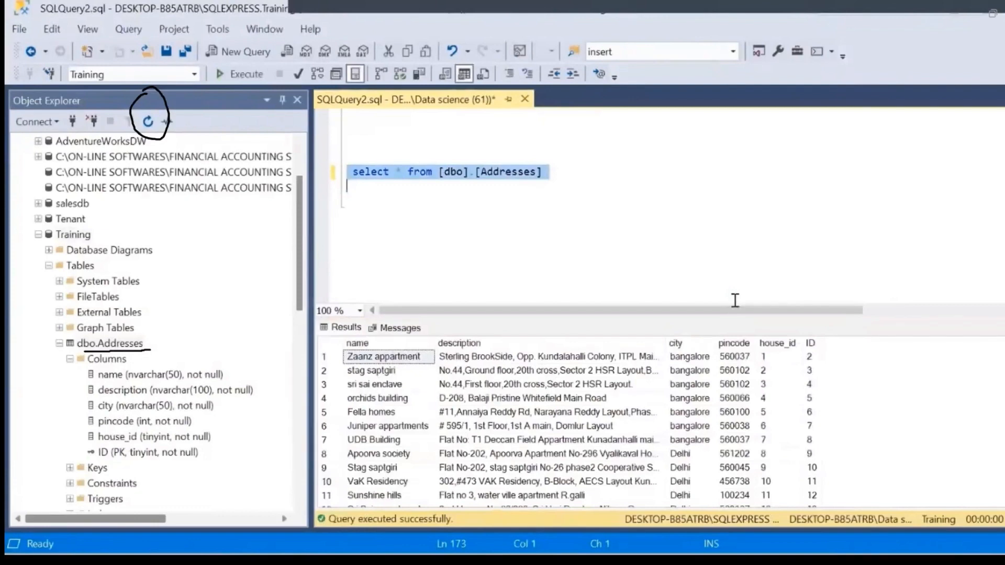
pyautogui.click(625, 187)
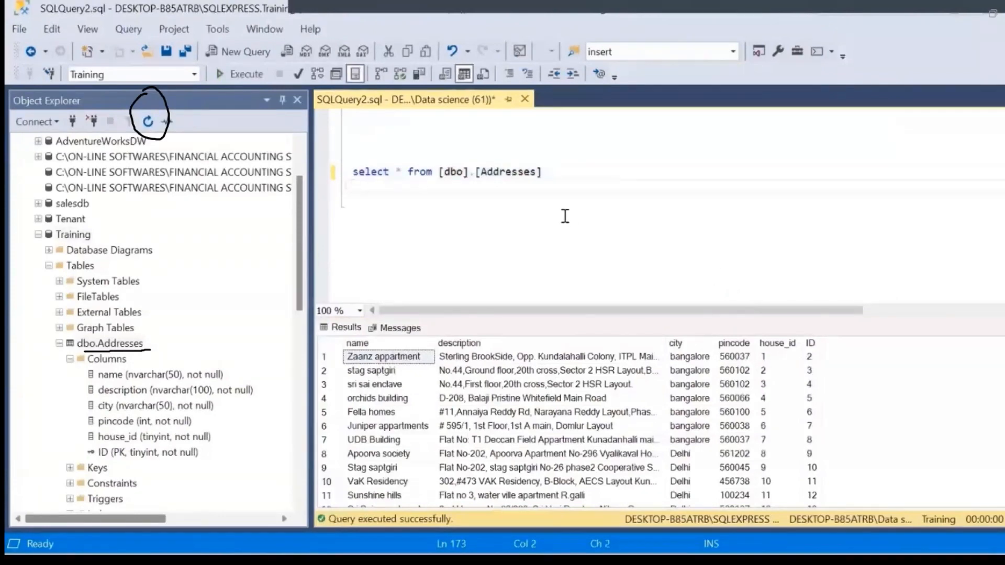
pyautogui.moveTo(598, 244); pyautogui.dragTo(687, 161)
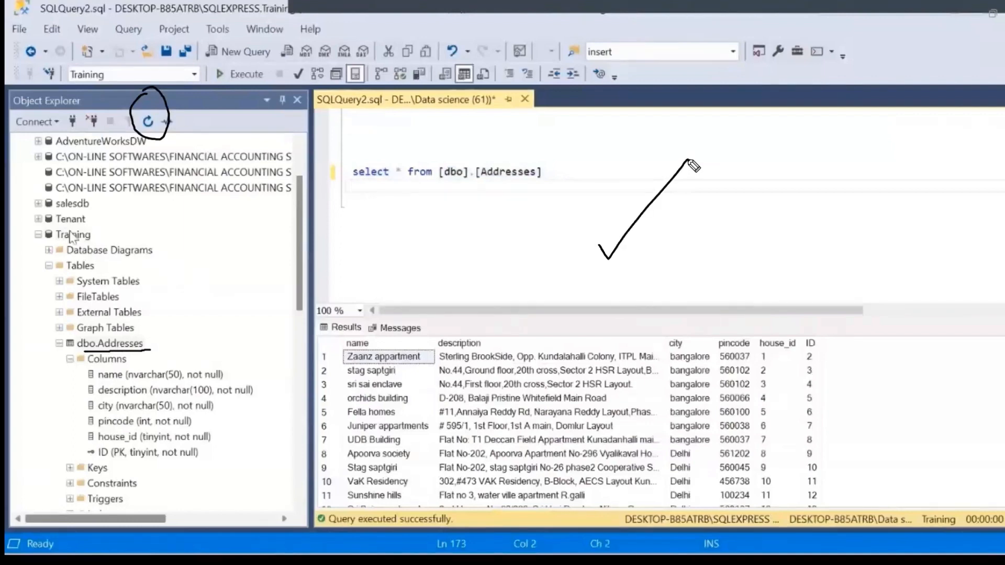
# Start the Import Data wizard for the Training database and continue past its welcome page to the data source selection
pyautogui.click(38, 234)
pyautogui.press('e')
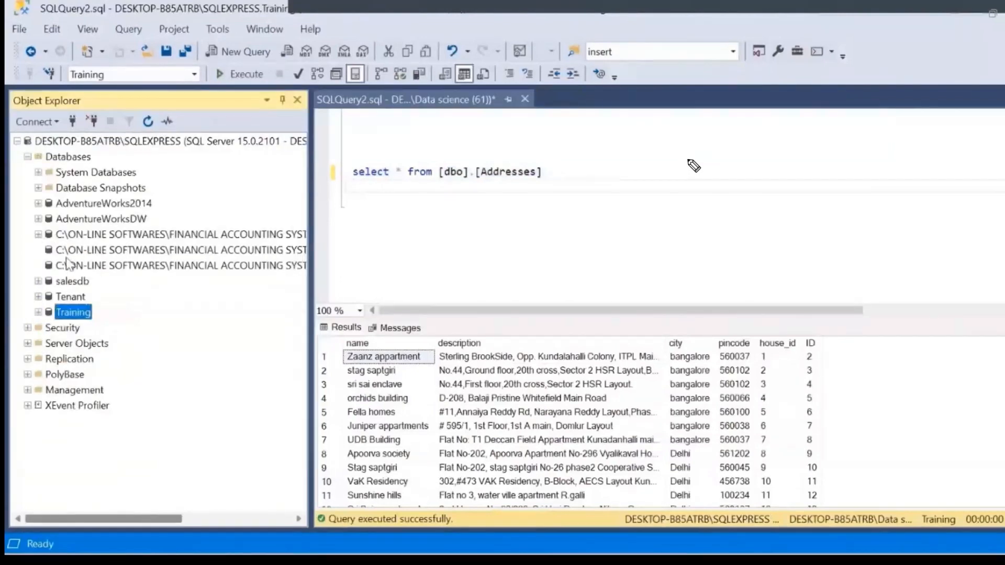
pyautogui.click(77, 314)
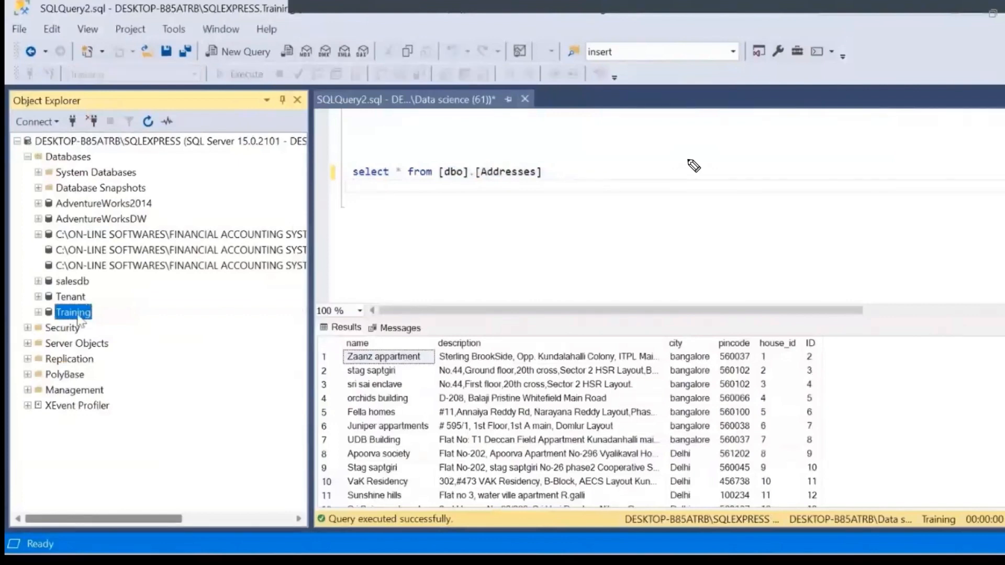
pyautogui.rightClick(79, 319)
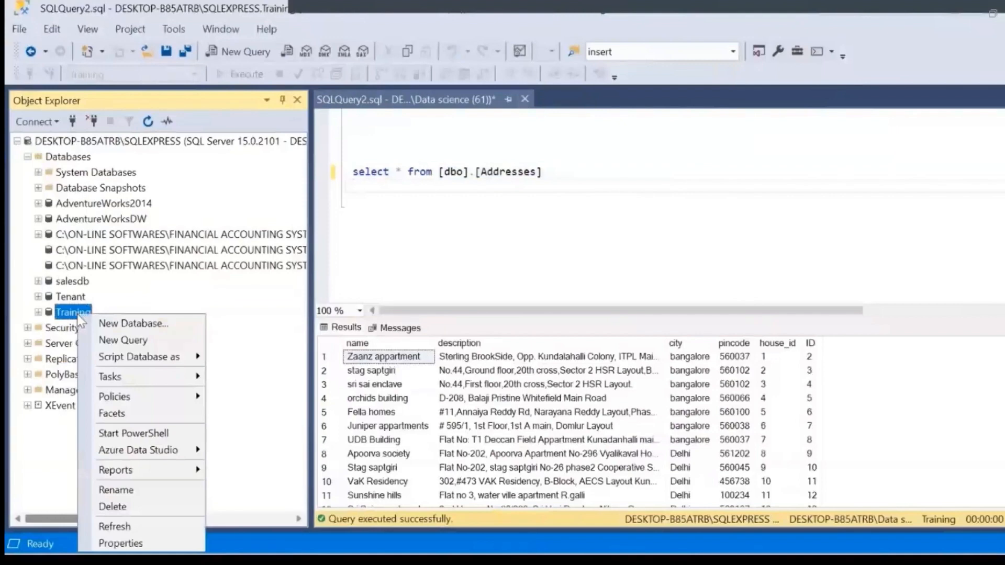
pyautogui.moveTo(138, 377)
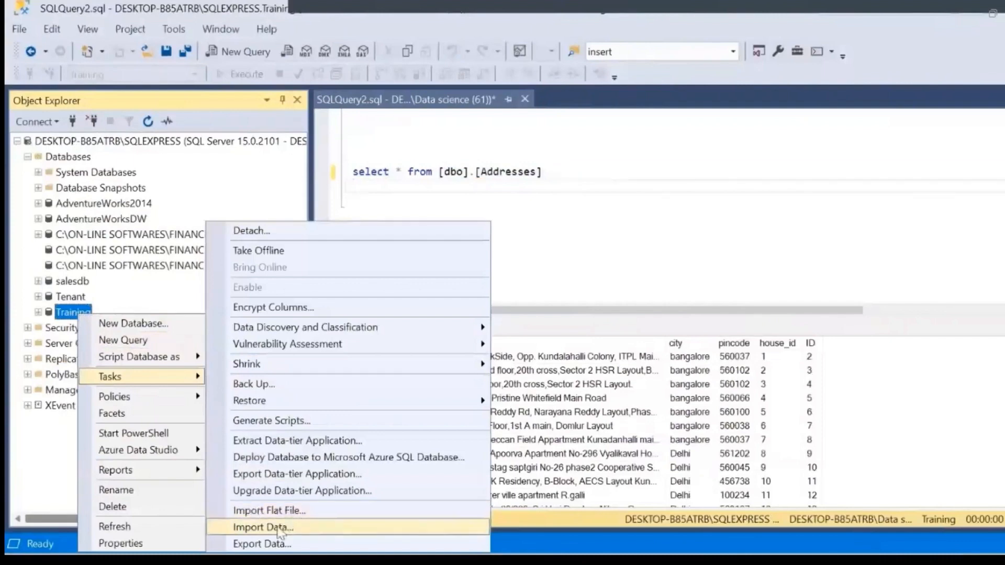
pyautogui.click(257, 527)
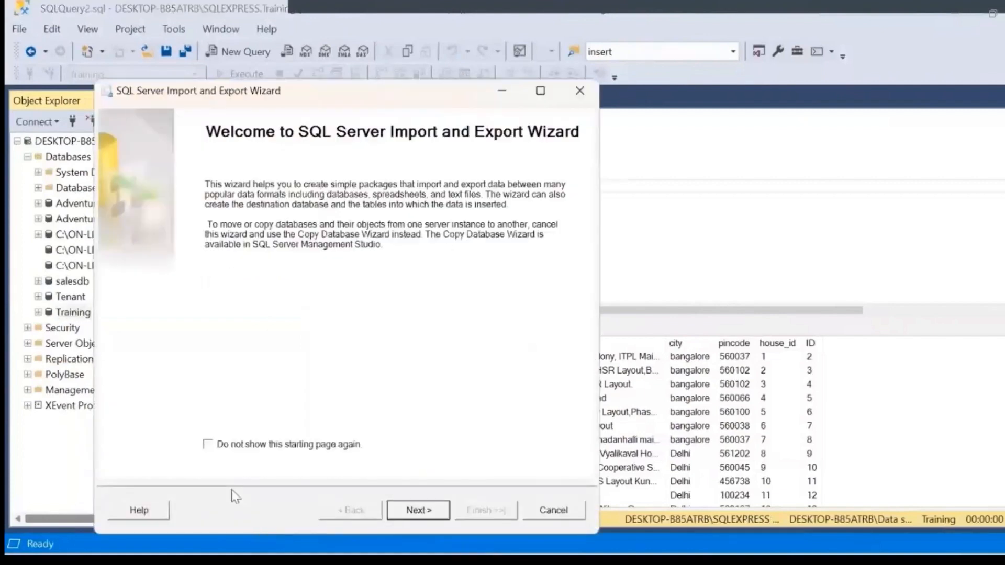
pyautogui.click(417, 517)
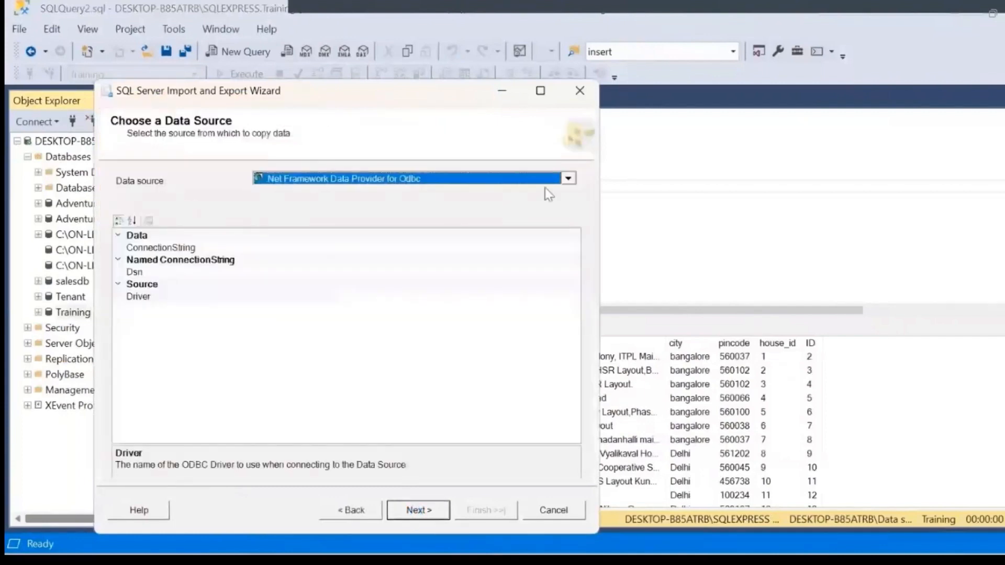
# Set the data source to Microsoft Excel with the Addresses.xlsx file and continue to the destination selection
pyautogui.click(568, 180)
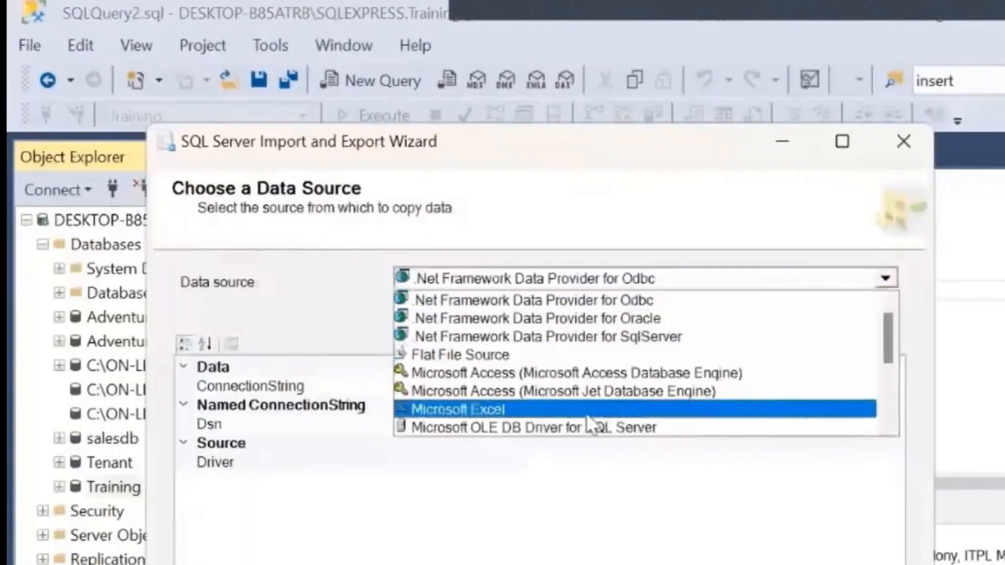
pyautogui.click(470, 408)
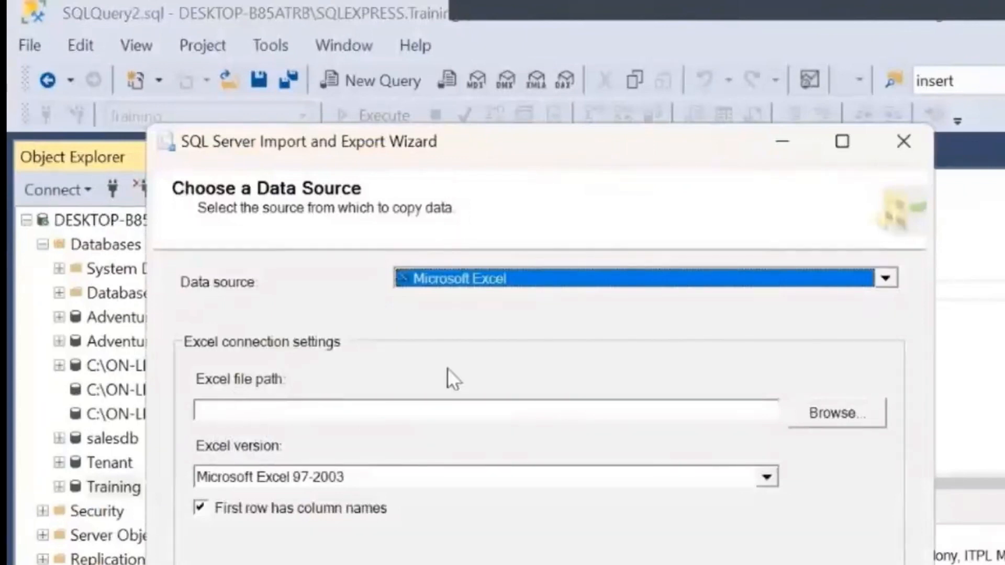
pyautogui.click(864, 419)
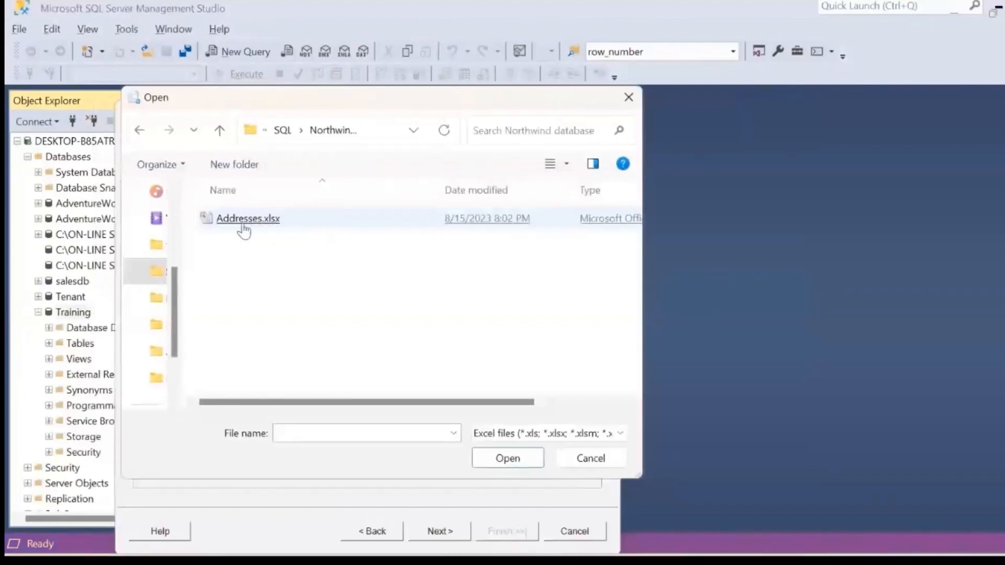
pyautogui.click(440, 524)
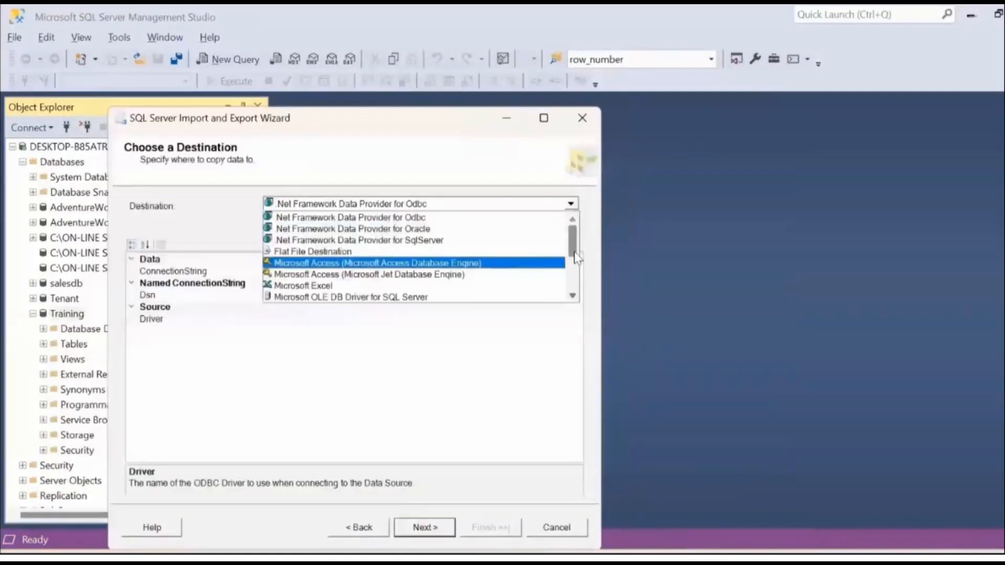
# Choose SQL Server Native Client 11.0 as the destination for the imported data
pyautogui.scroll(-3, 536, 293)
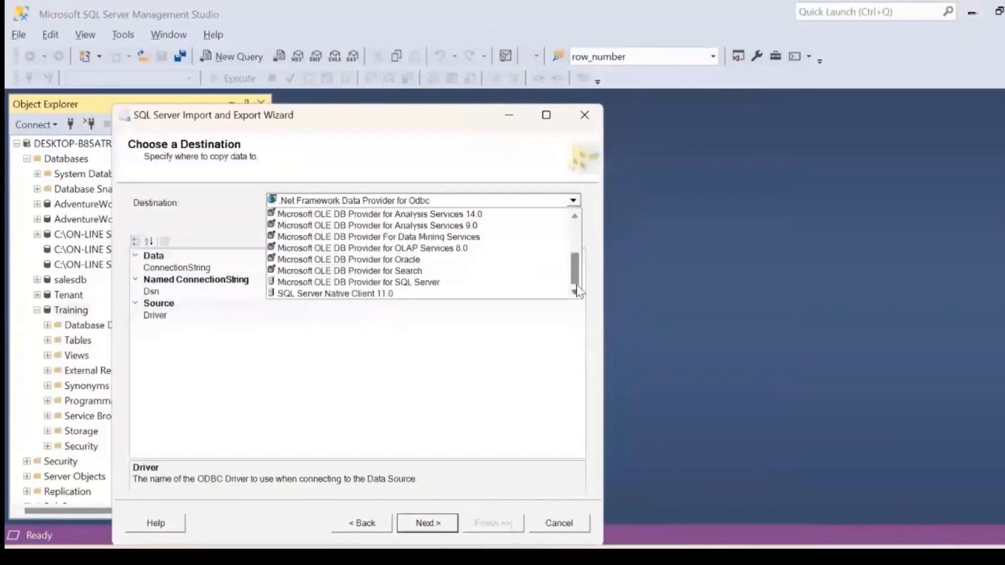
pyautogui.click(516, 294)
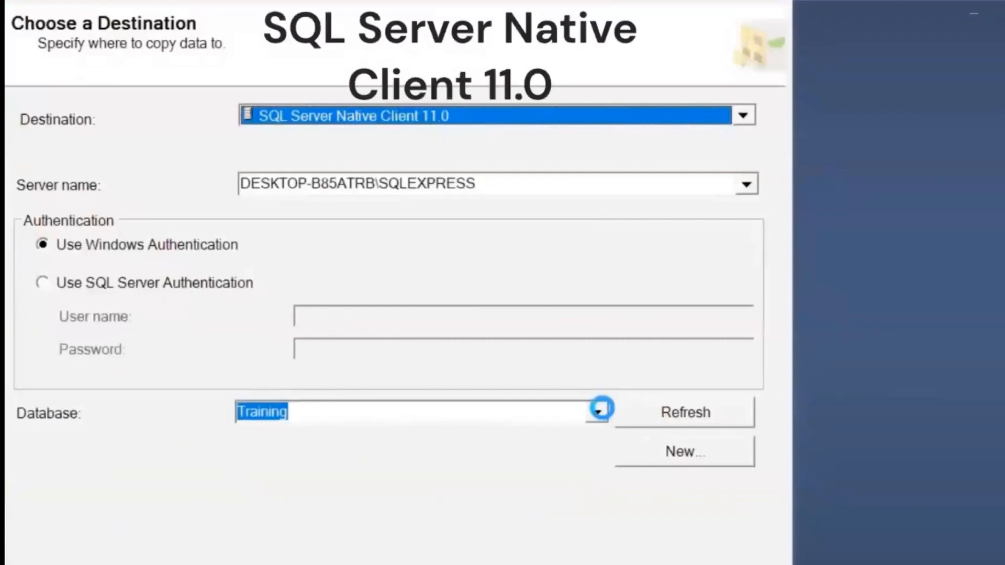
# Set Training as the destination database and continue with copying data from tables or views to the source table selection
pyautogui.click(602, 410)
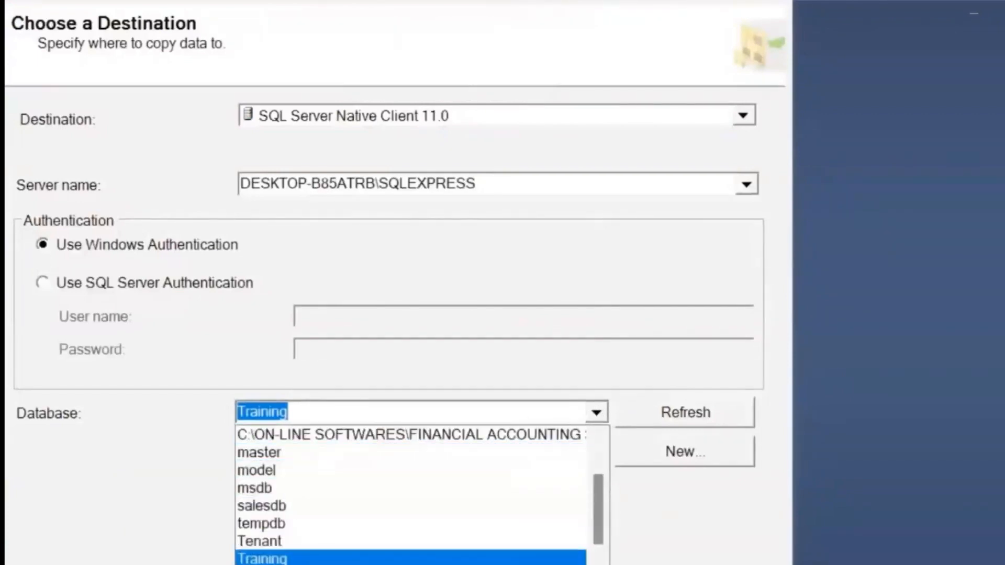
pyautogui.click(492, 558)
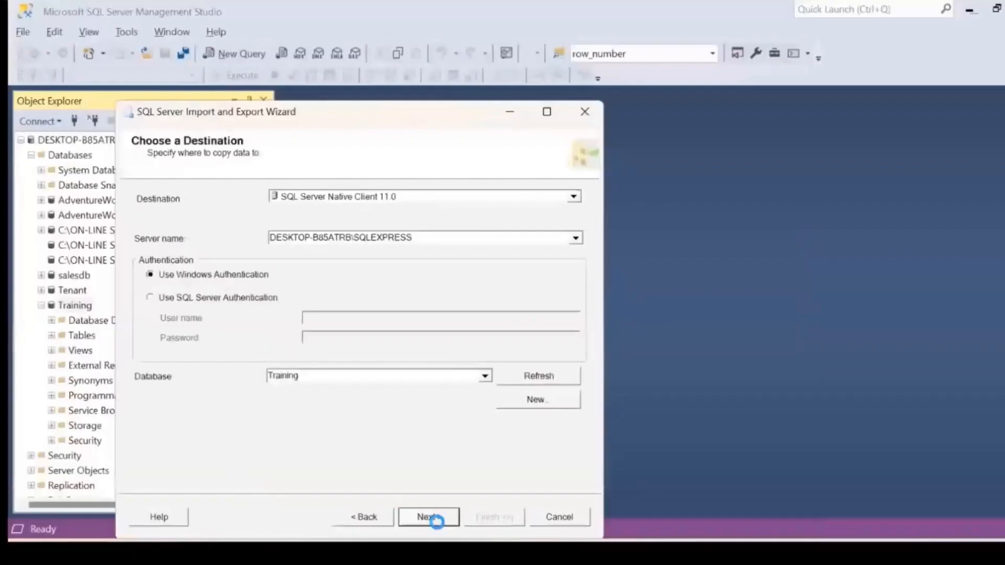
pyautogui.click(430, 516)
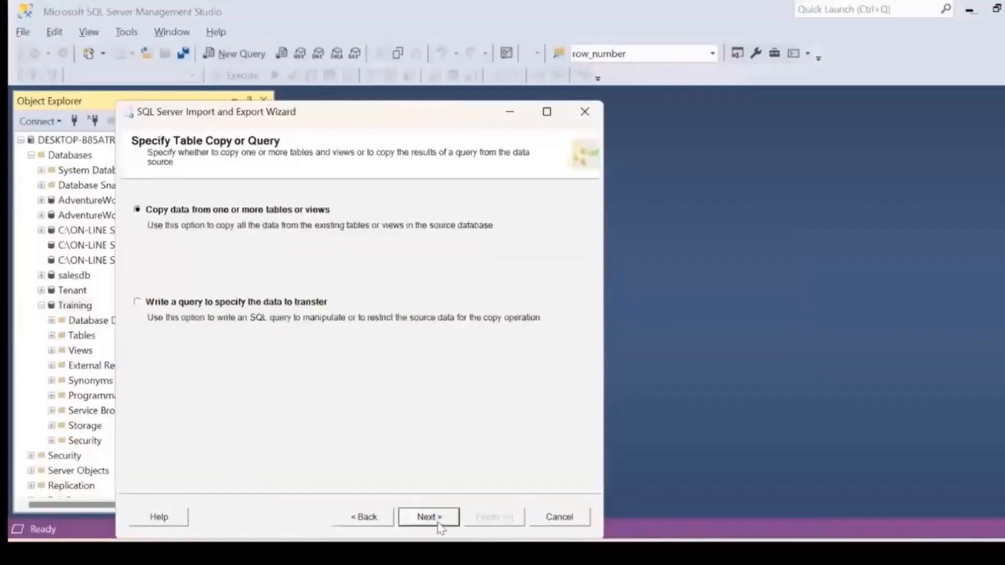
pyautogui.click(441, 519)
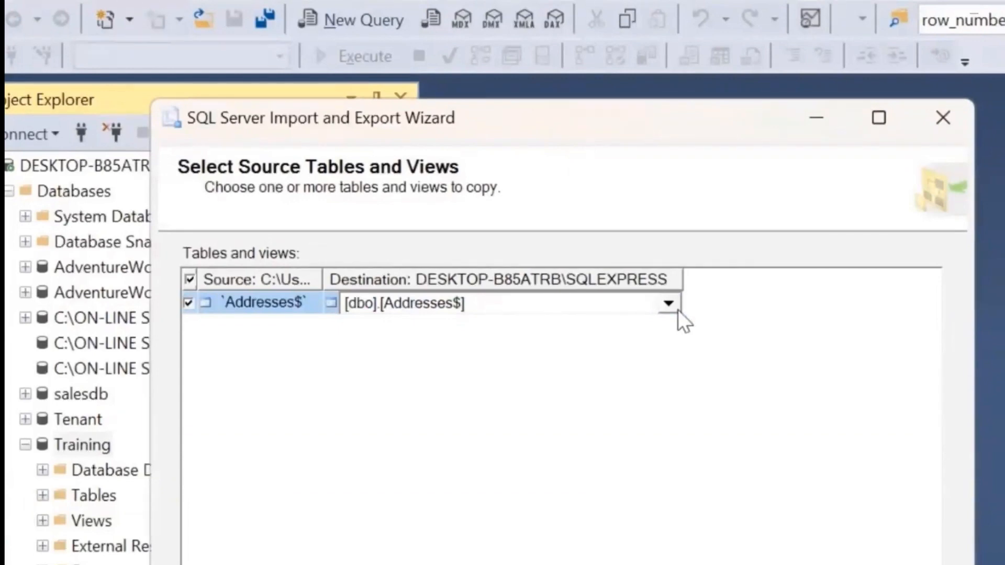
# Rename the destination table for the Addresses$ source to [dbo].[New file]
pyautogui.click(677, 310)
pyautogui.click(678, 310)
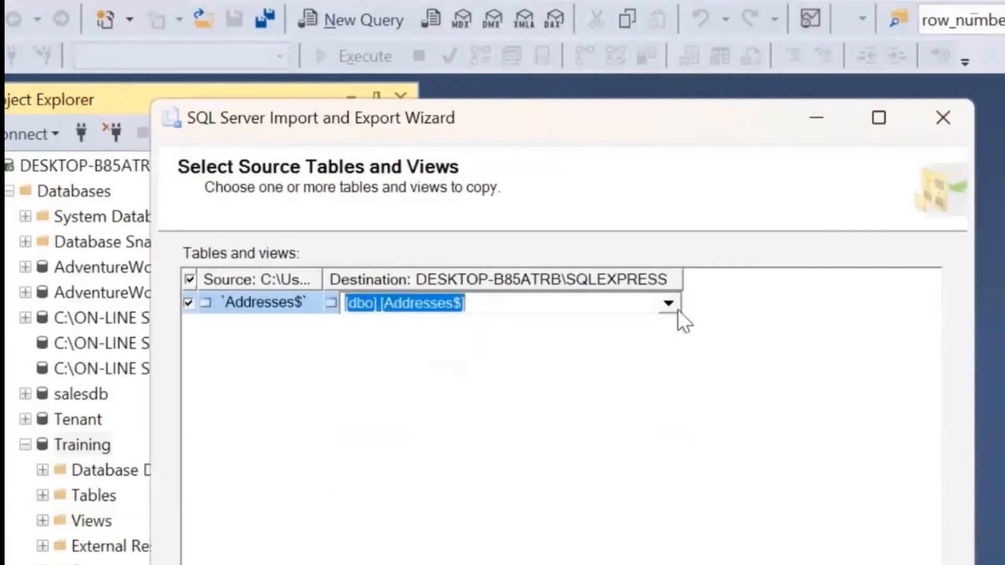
pyautogui.click(535, 302)
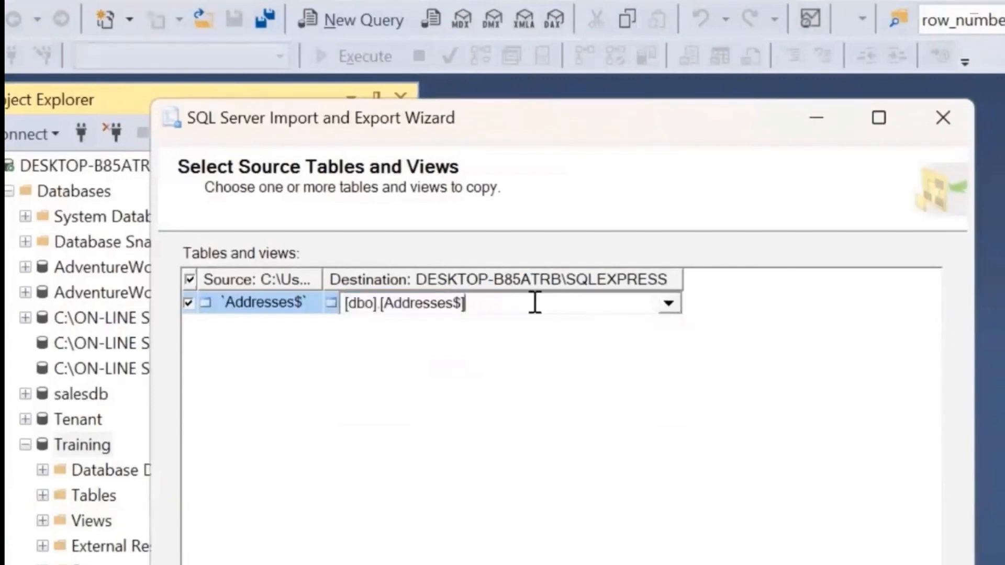
pyautogui.press('BackSpace')
pyautogui.press('BackSpace')
pyautogui.write(']')
pyautogui.press('BackSpace')
pyautogui.press('BackSpace')
pyautogui.press('BackSpace')
pyautogui.press('BackSpace')
pyautogui.press('BackSpace')
pyautogui.write(']')
pyautogui.press('BackSpace')
pyautogui.press('BackSpace')
pyautogui.press('BackSpace')
pyautogui.press('BackSpace')
pyautogui.press('BackSpace')
pyautogui.press('BackSpace')
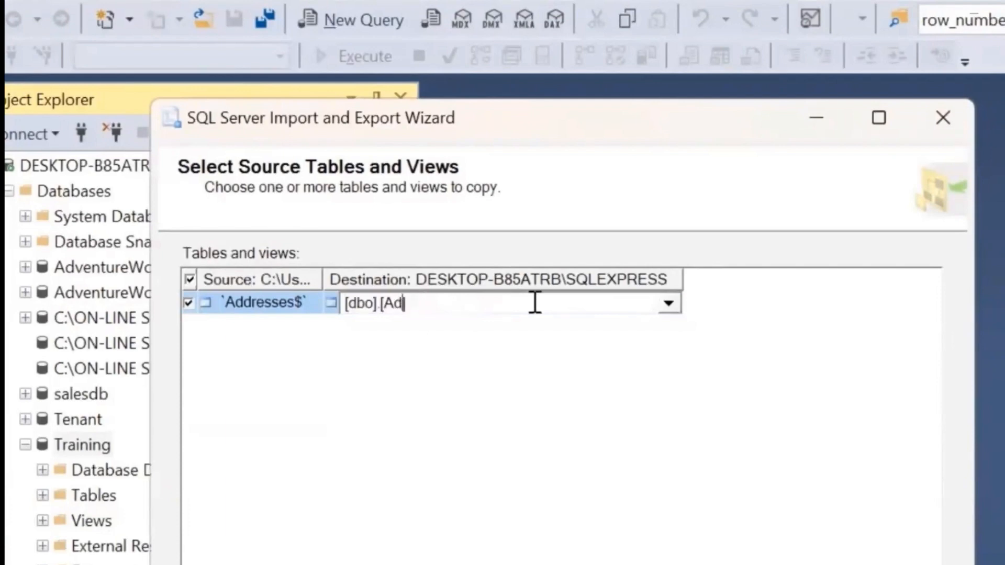
pyautogui.write('New file]')
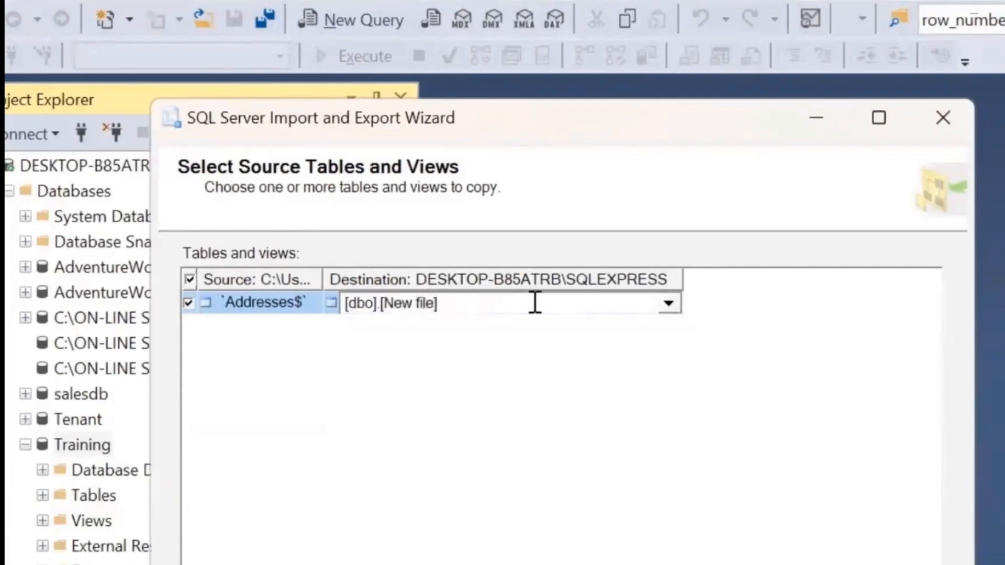
pyautogui.click(605, 388)
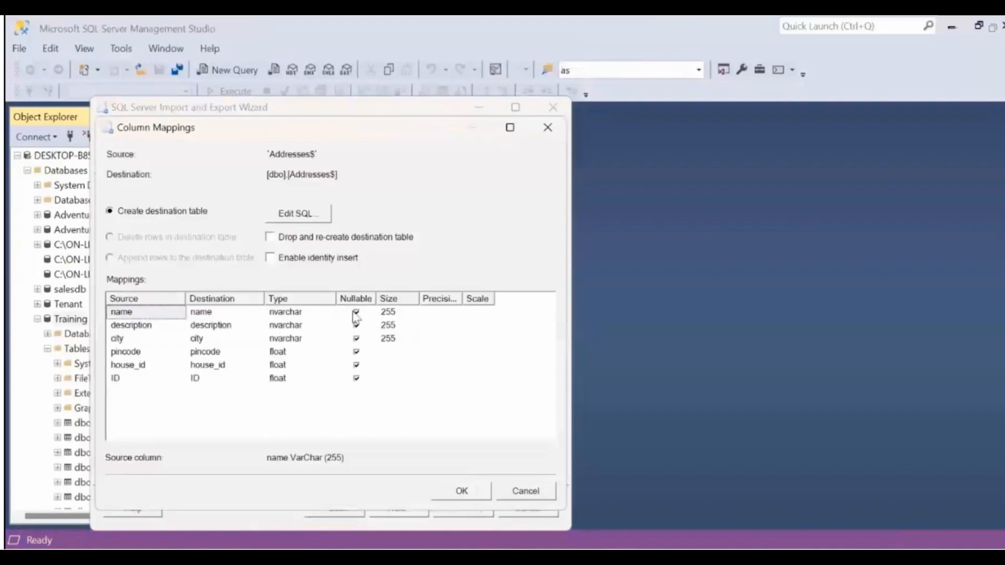
# Rename the destination columns name and description to name1 and description1 in the column mappings
pyautogui.click(229, 312)
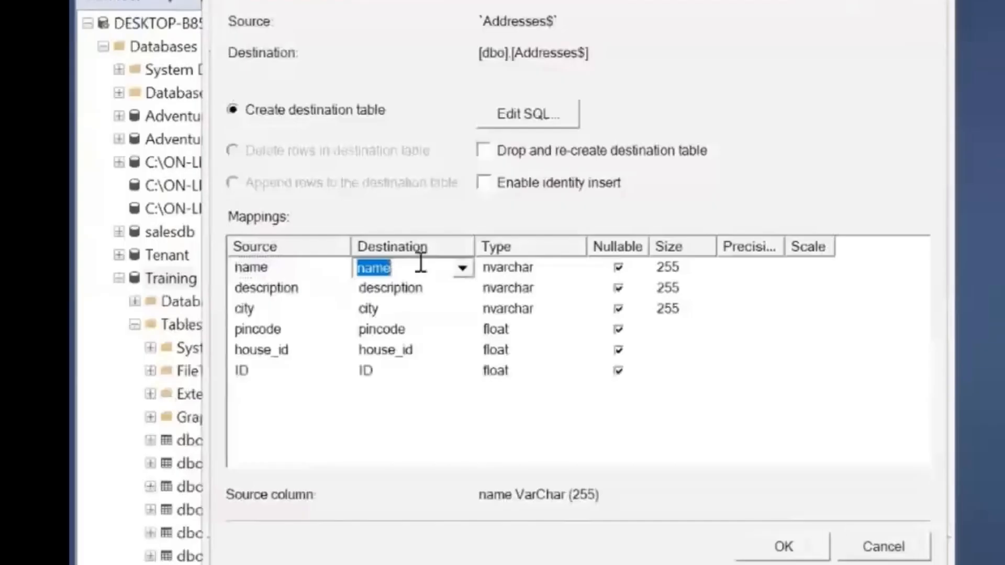
pyautogui.click(421, 264)
pyautogui.write('1')
pyautogui.click(439, 291)
pyautogui.click(438, 289)
pyautogui.write('1')
# Change the data type of the pincode column to int in the column mappings
pyautogui.click(560, 327)
pyautogui.click(574, 330)
pyautogui.click(575, 331)
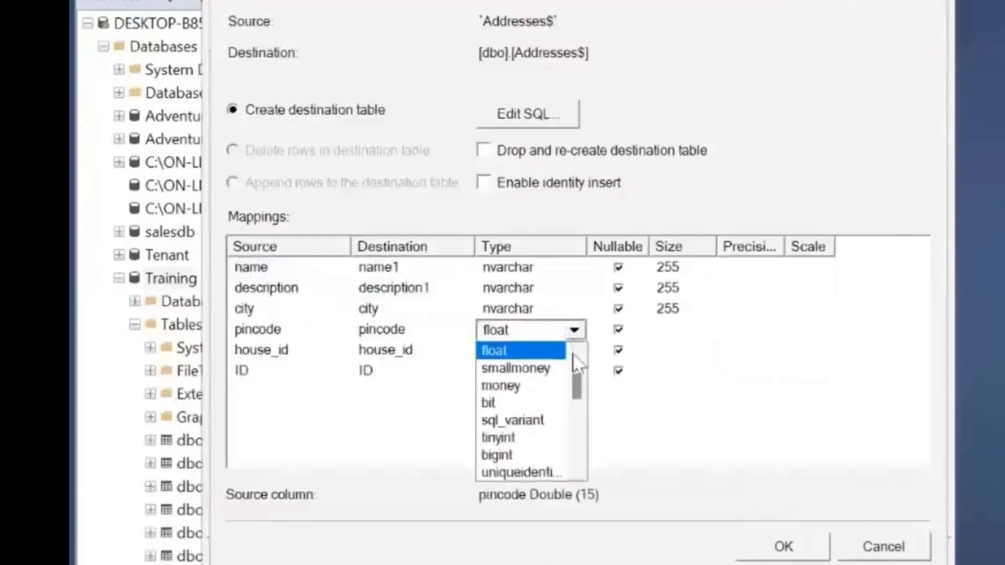
pyautogui.moveTo(576, 390); pyautogui.dragTo(574, 350)
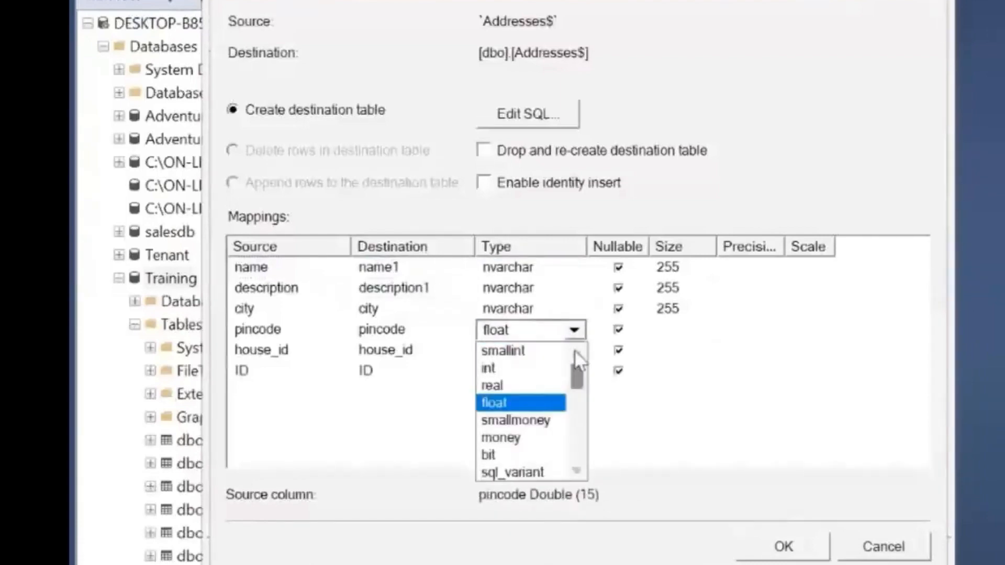
pyautogui.click(526, 368)
# Make the name and description columns non-nullable, set the name column's size to 300, and accept the mappings
pyautogui.click(619, 270)
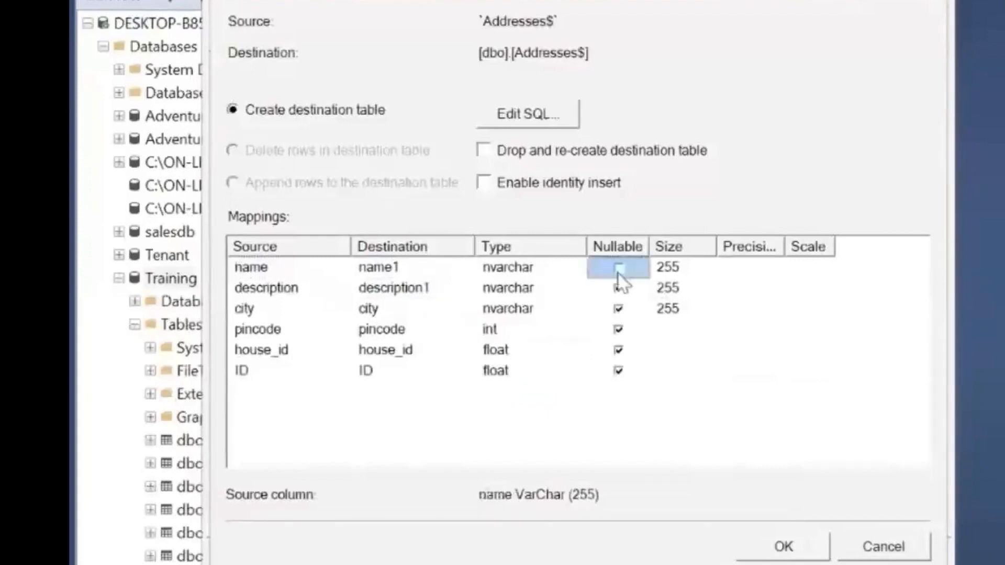
pyautogui.click(618, 289)
pyautogui.click(685, 271)
pyautogui.press('BackSpace')
pyautogui.press('BackSpace')
pyautogui.press('BackSpace')
pyautogui.write('300')
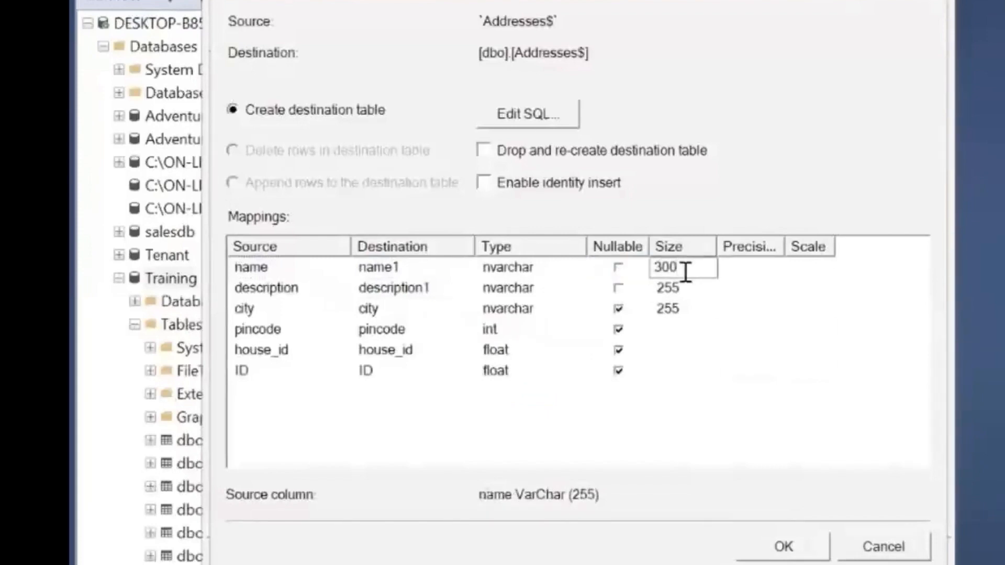
pyautogui.click(784, 546)
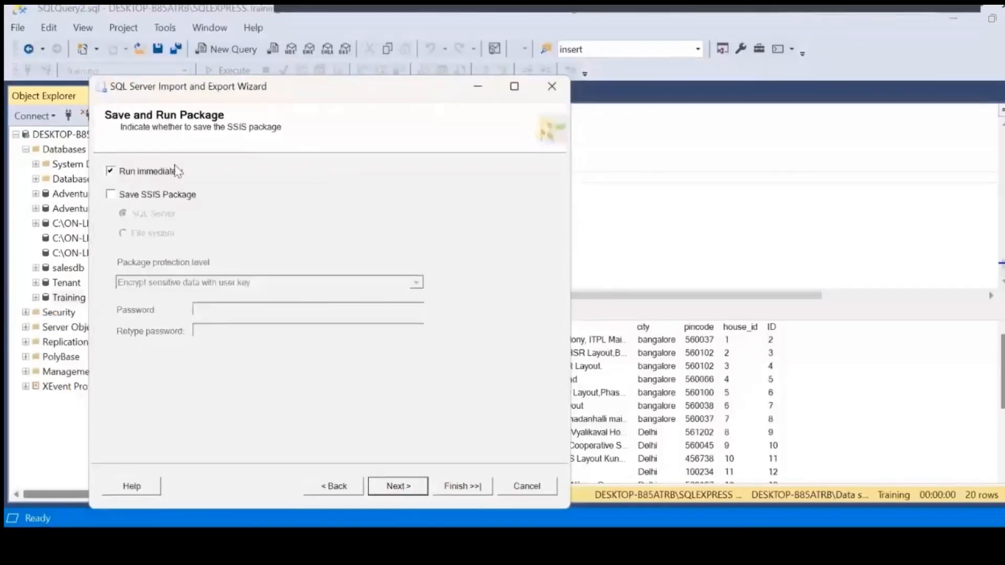
# Run the import package immediately without saving it as an SSIS package and close the wizard
pyautogui.click(399, 487)
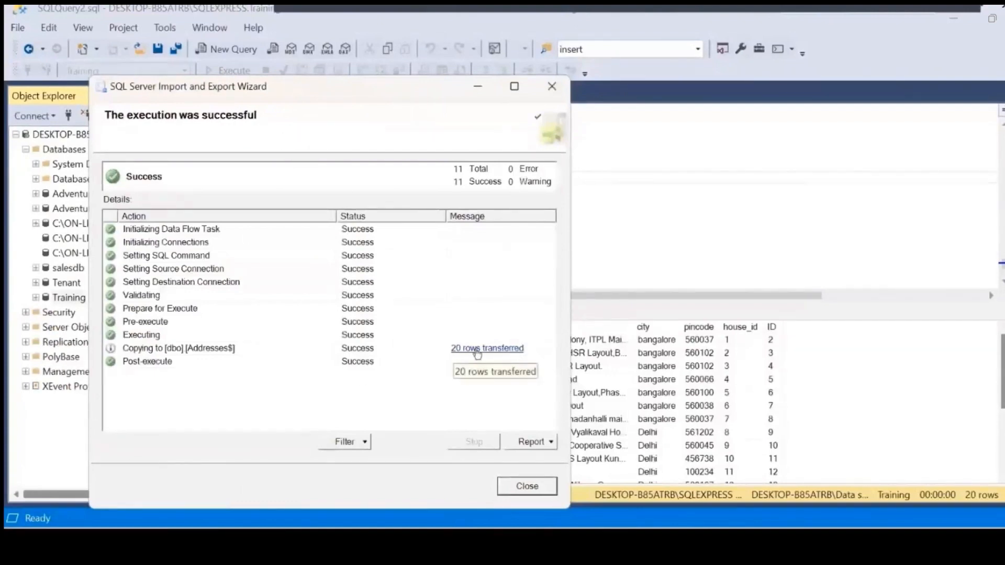
pyautogui.click(527, 486)
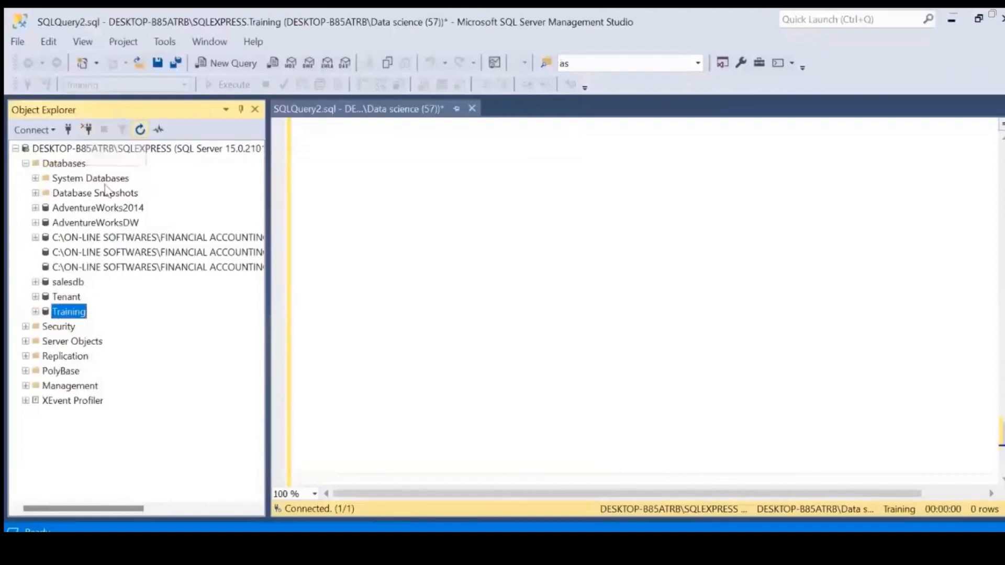
# Expand the Training database's tables and examine the columns of the dbo.Addresses$ table
pyautogui.click(36, 312)
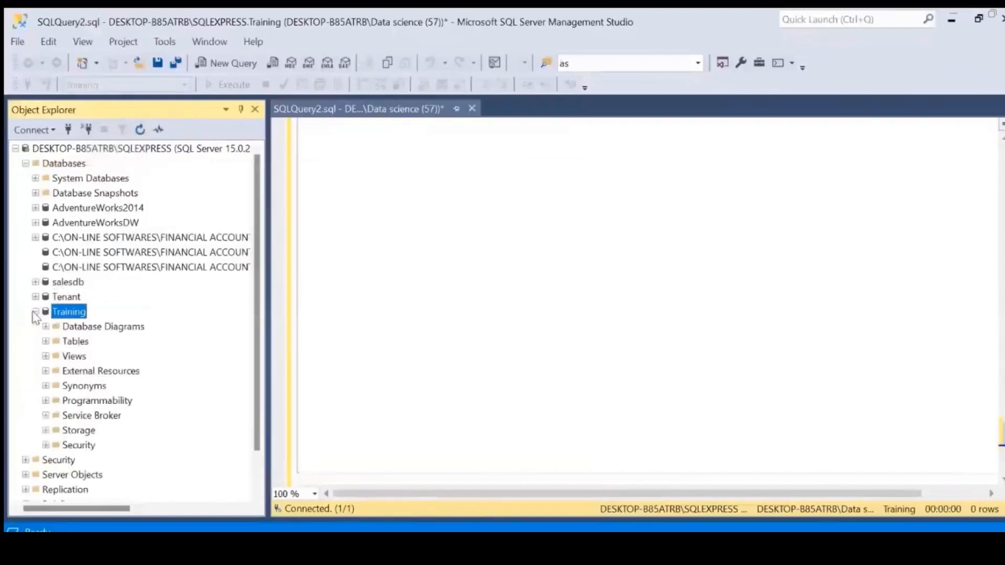
pyautogui.click(46, 341)
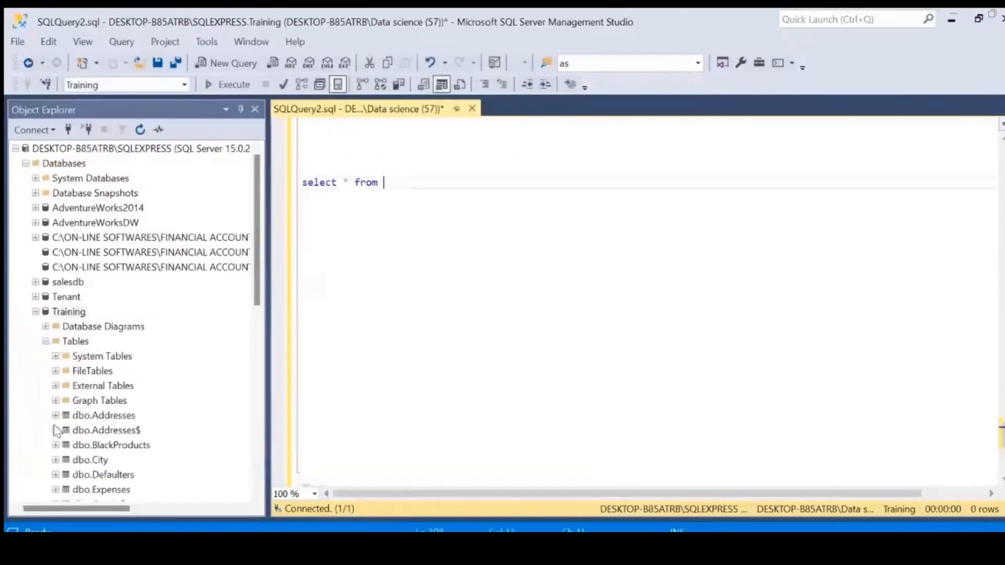
pyautogui.click(55, 430)
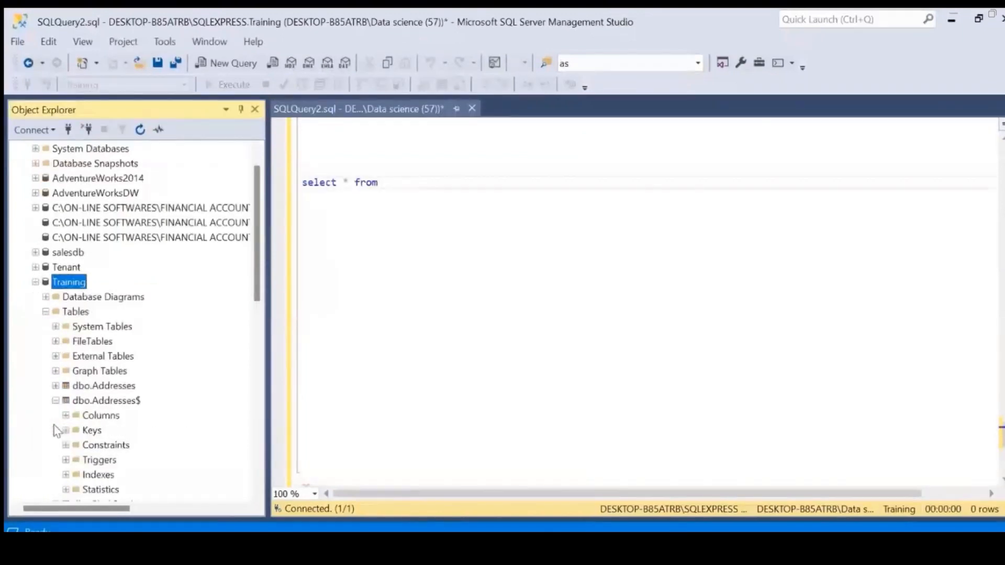
pyautogui.click(66, 416)
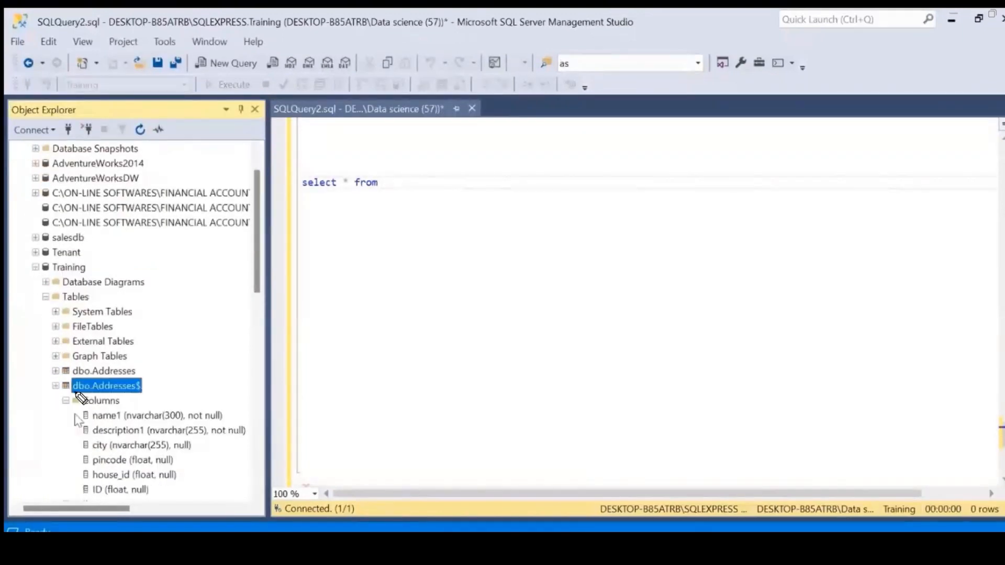
pyautogui.moveTo(74, 392); pyautogui.dragTo(149, 399)
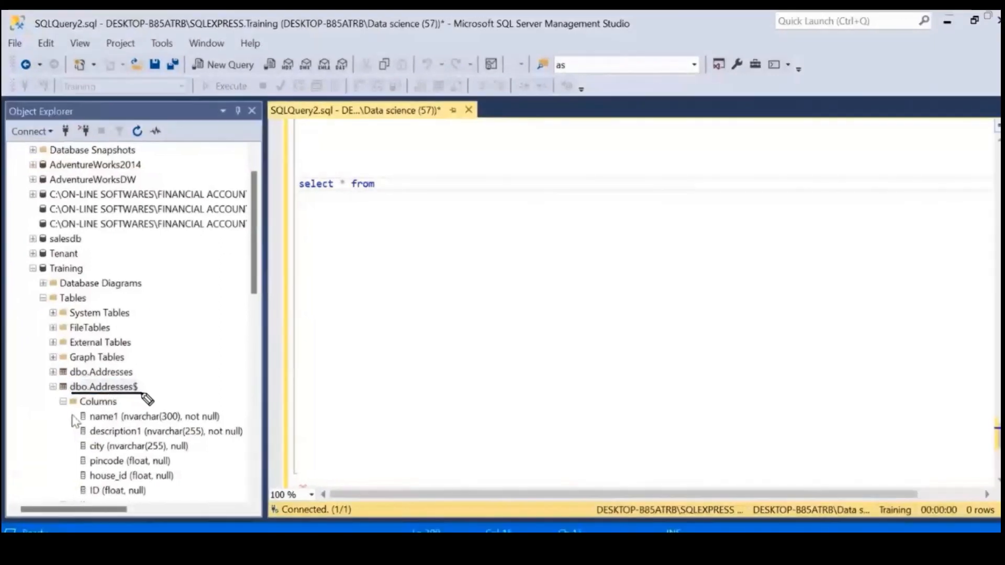
# Complete the query as select * from [dbo].[Addresses$] and execute it to list the rows imported from Excel
pyautogui.moveTo(104, 388); pyautogui.dragTo(382, 184)
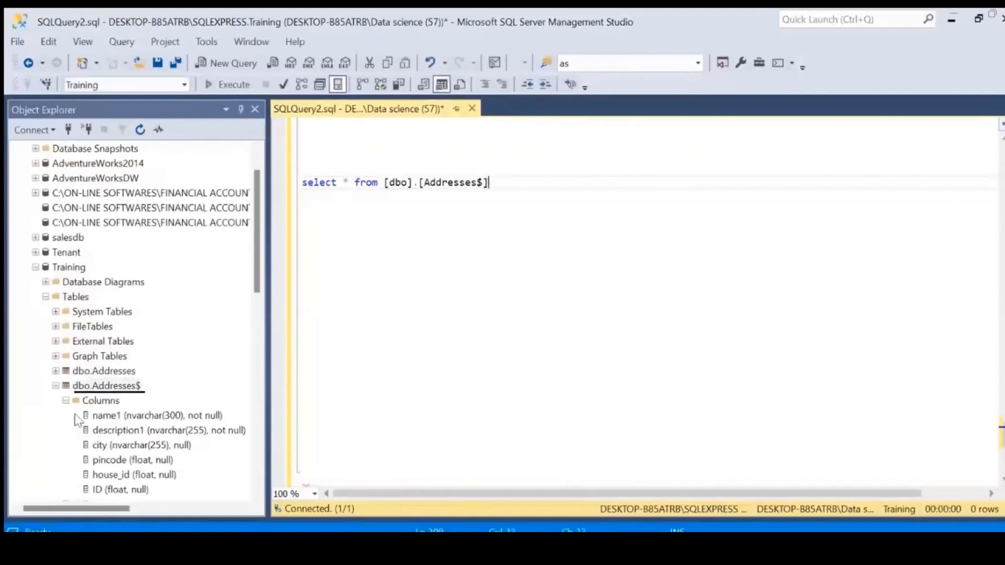
pyautogui.hotkey('shift', 'Home')
pyautogui.press('F5')
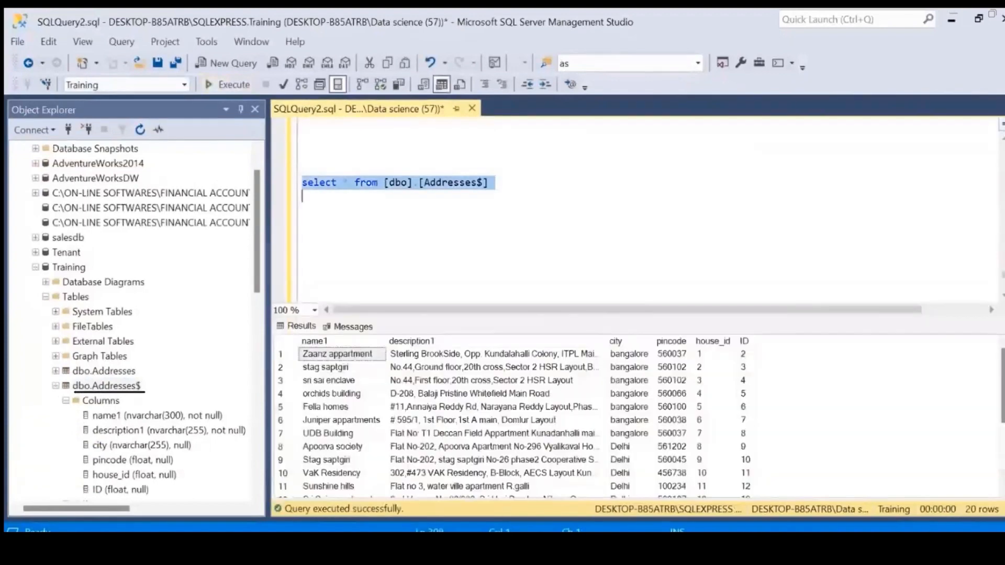
pyautogui.moveTo(553, 247); pyautogui.dragTo(618, 195)
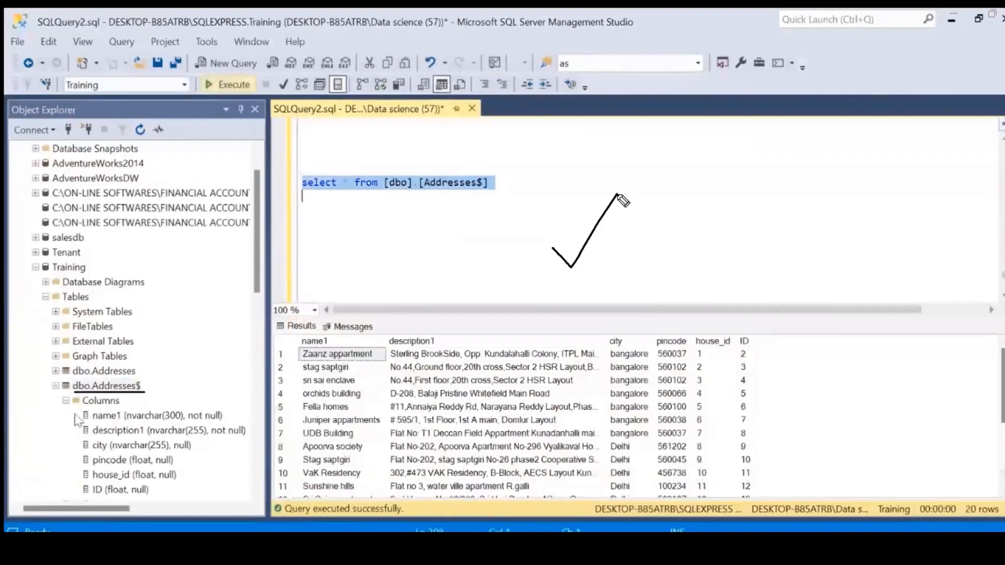